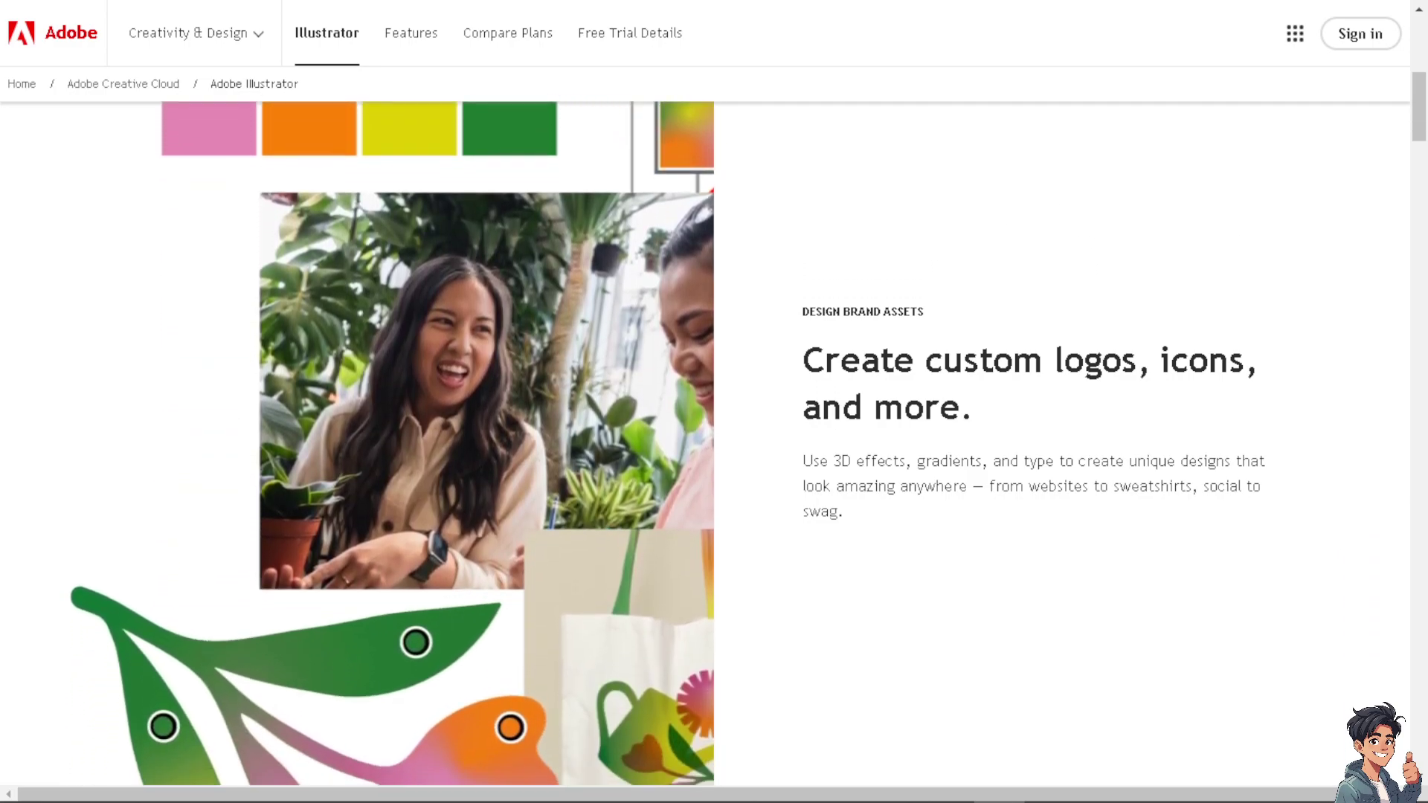
Step: Scroll the Illustrator product page down to the 'Design crisp, bold art that works at any size.' section
scroll(714, 446, down, 5)
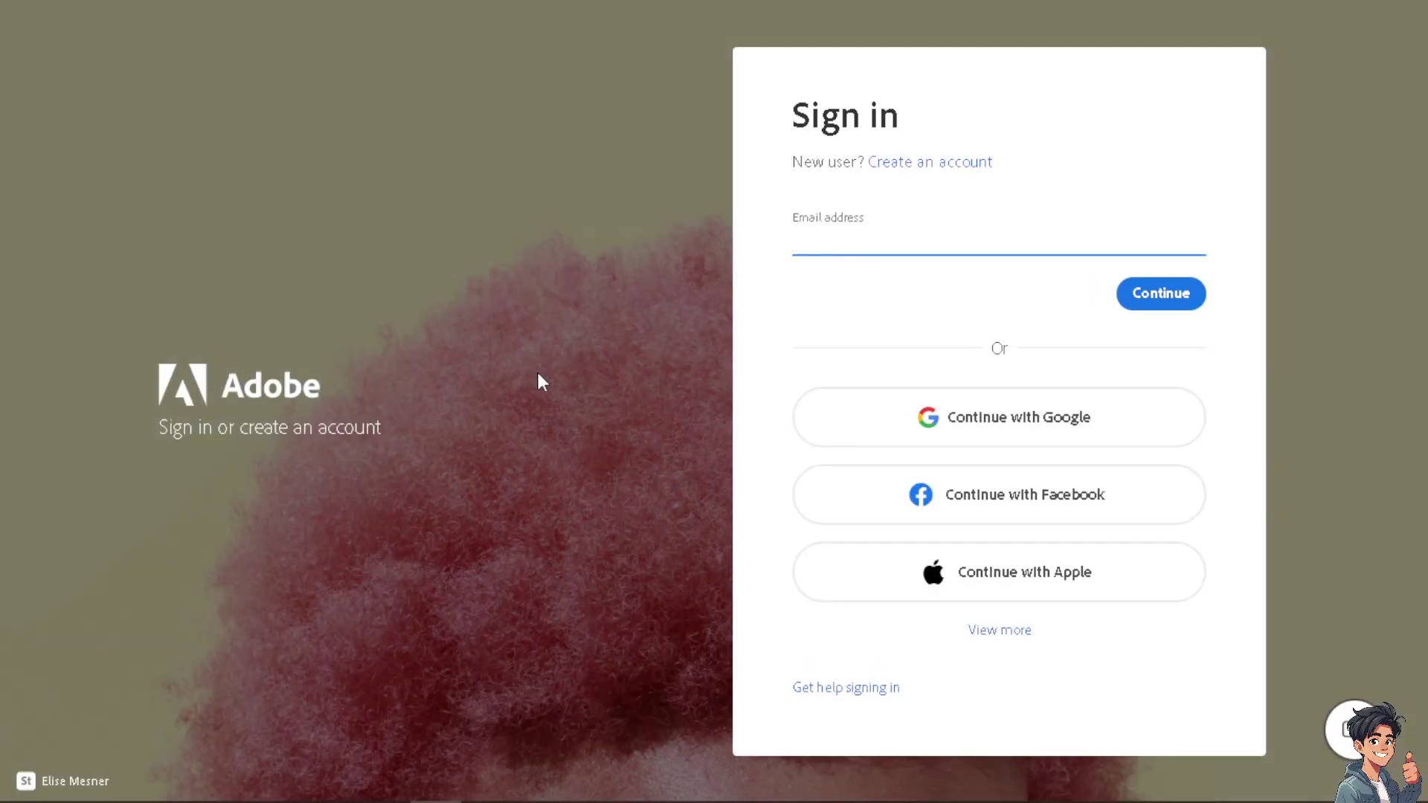
Step: Choose 'Create an account' on the Adobe sign-in page
click(935, 167)
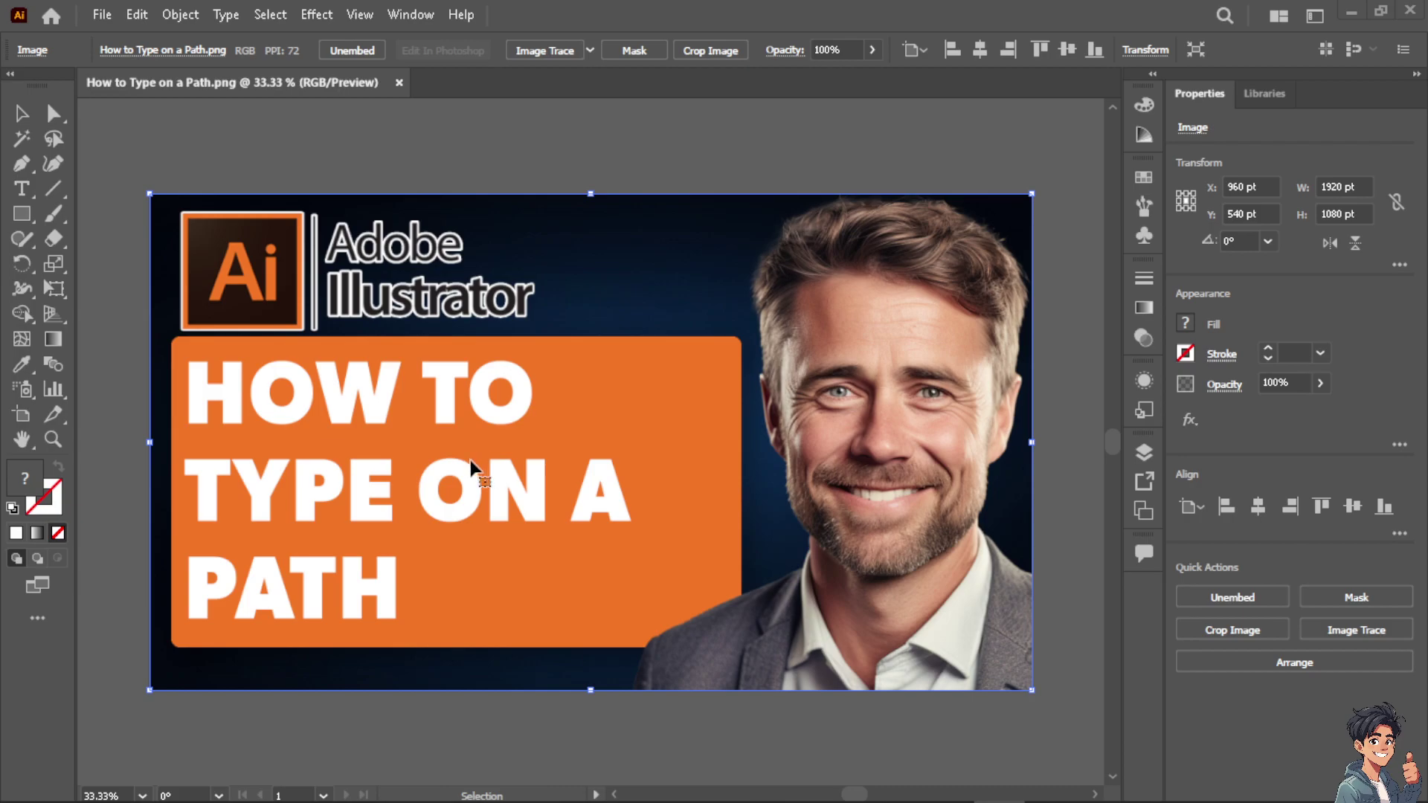
Step: Scroll through the files to locate empty.png for relinking the placed thumbnail
scroll(469, 462, down, 1)
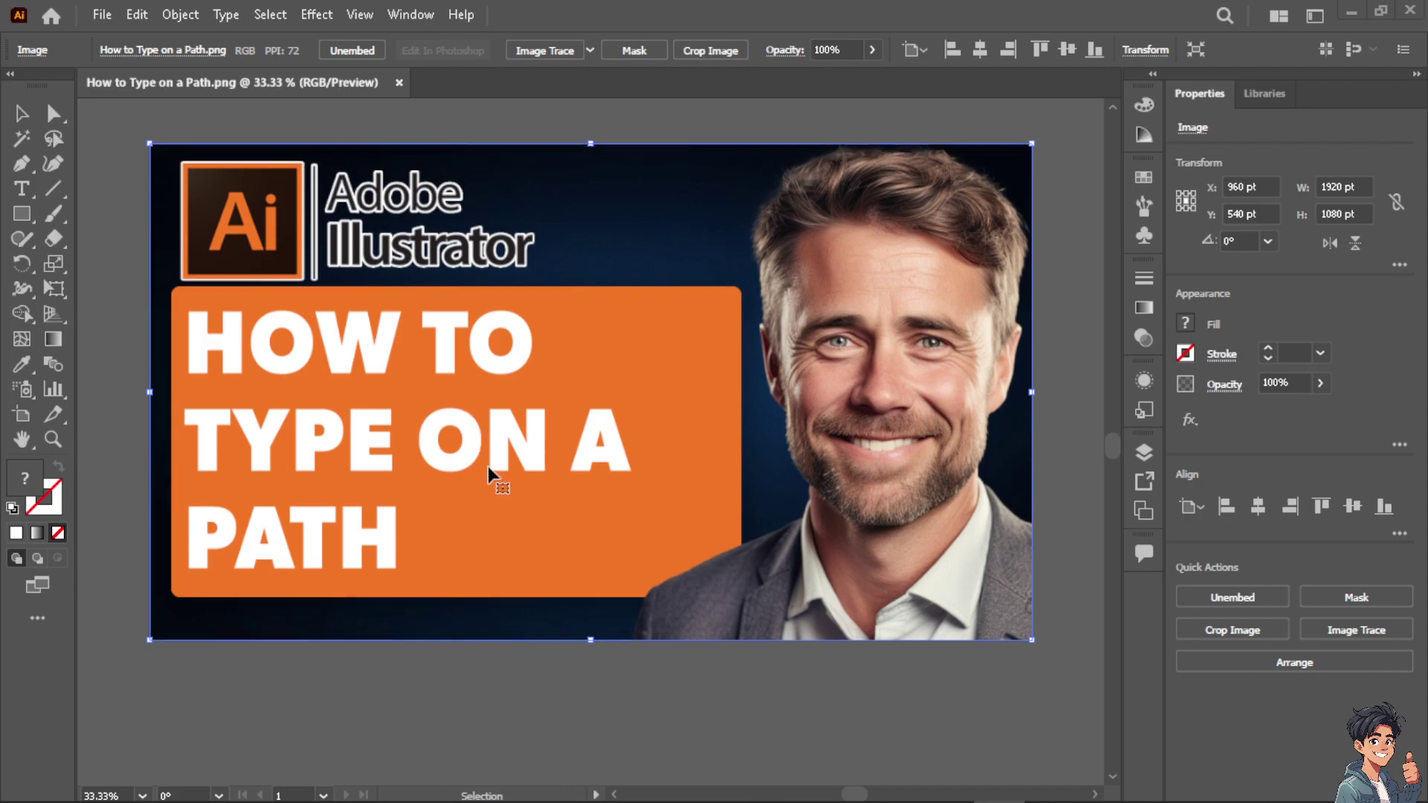
scroll(488, 467, down, 1)
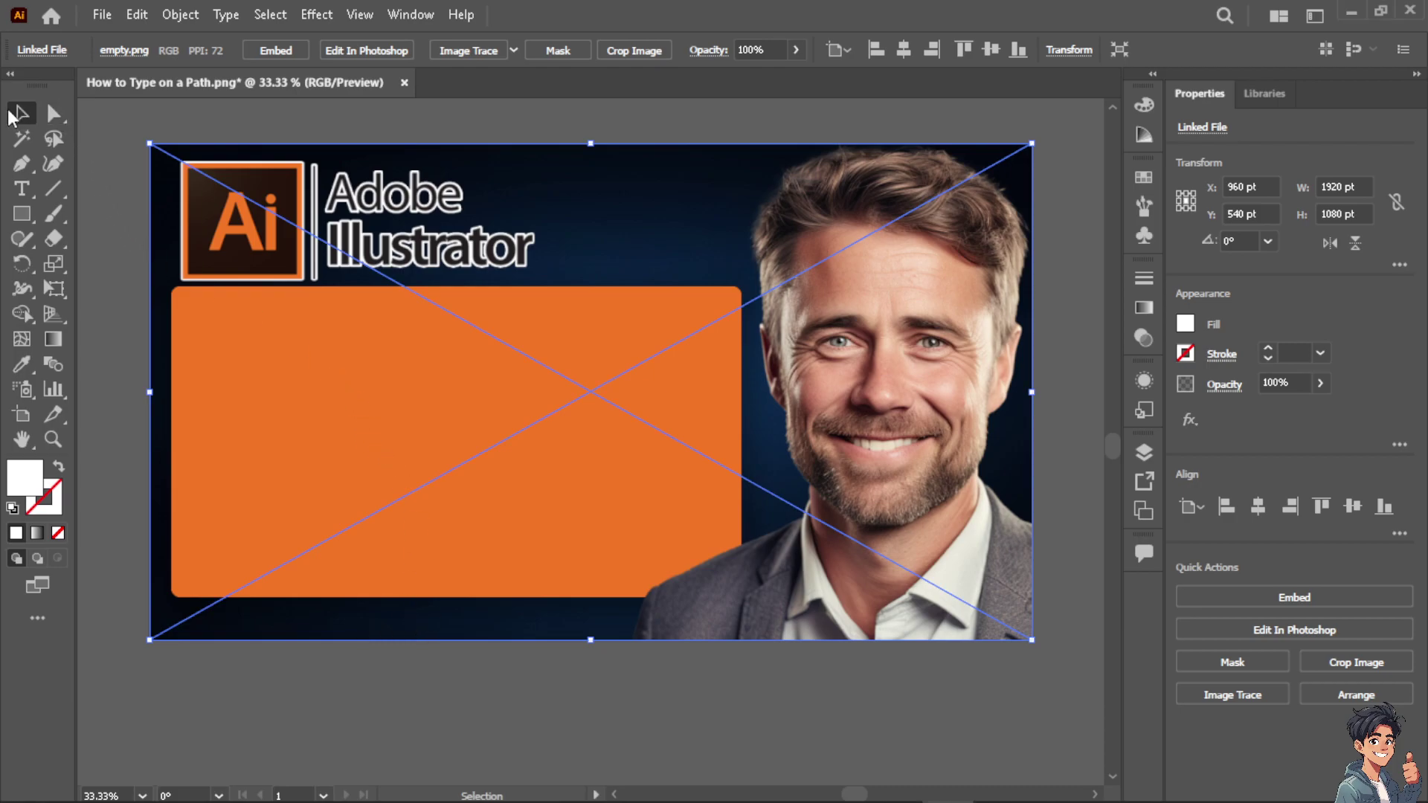
Step: Dismiss the Move dialog so the image stays put, and get the Pen tool ready
key(Return)
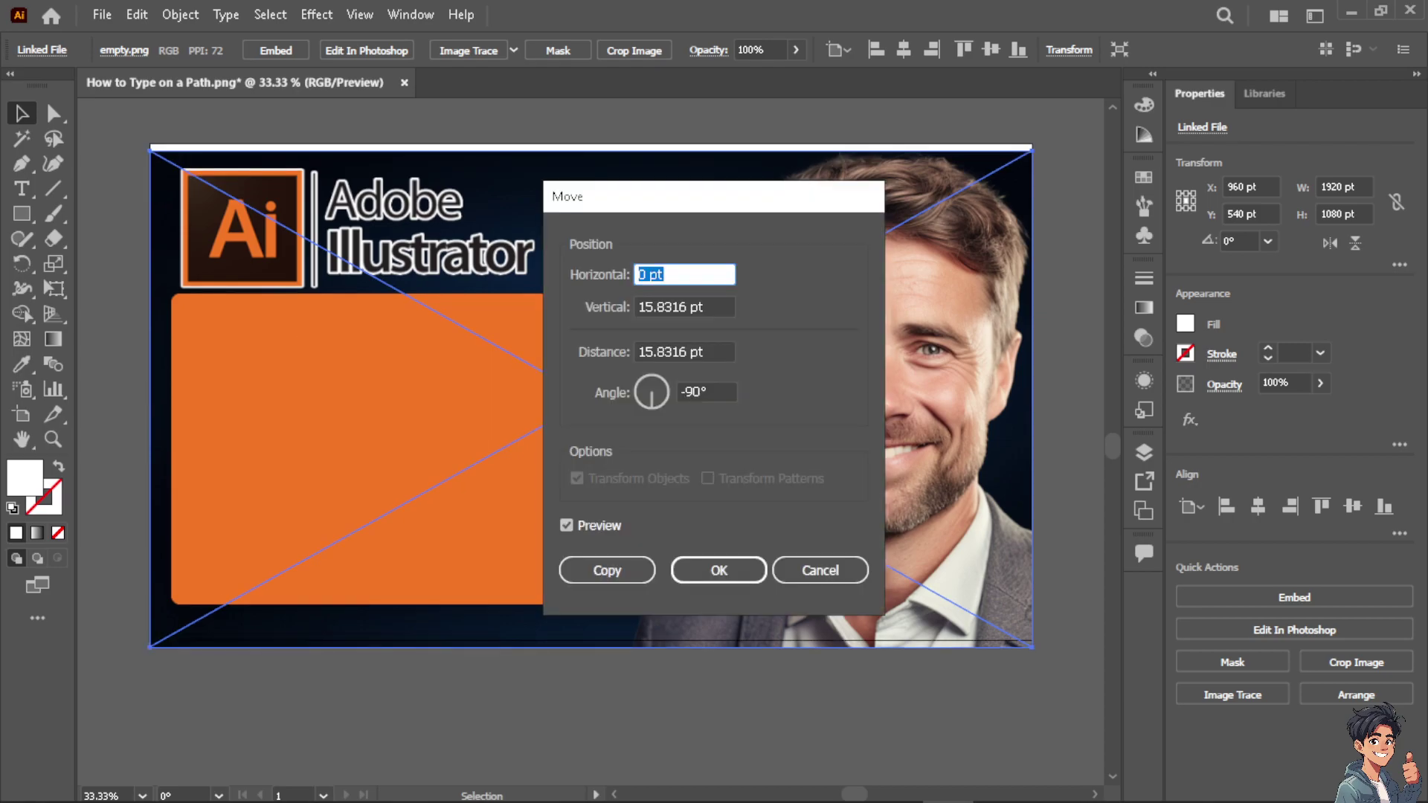
key(Escape)
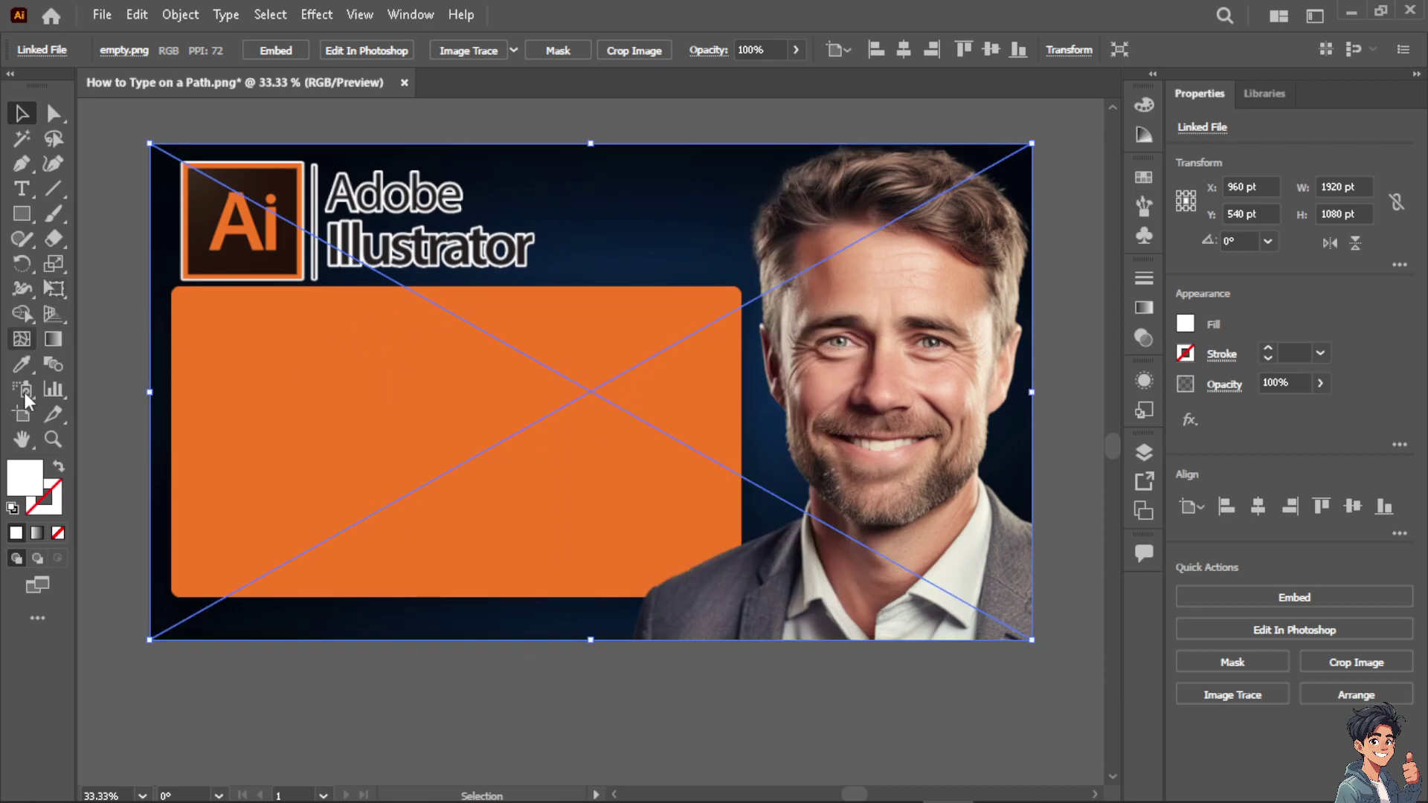
click(54, 113)
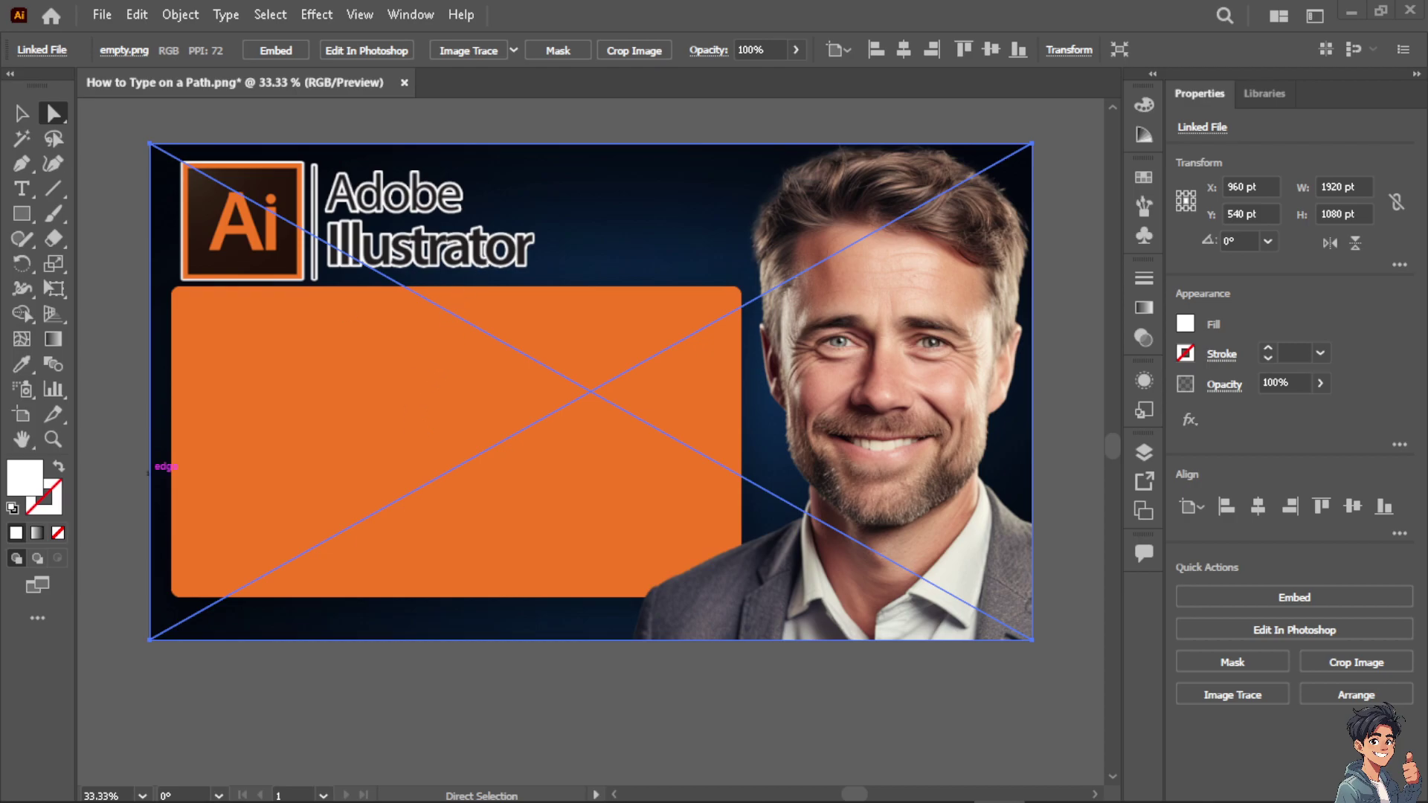
key(p)
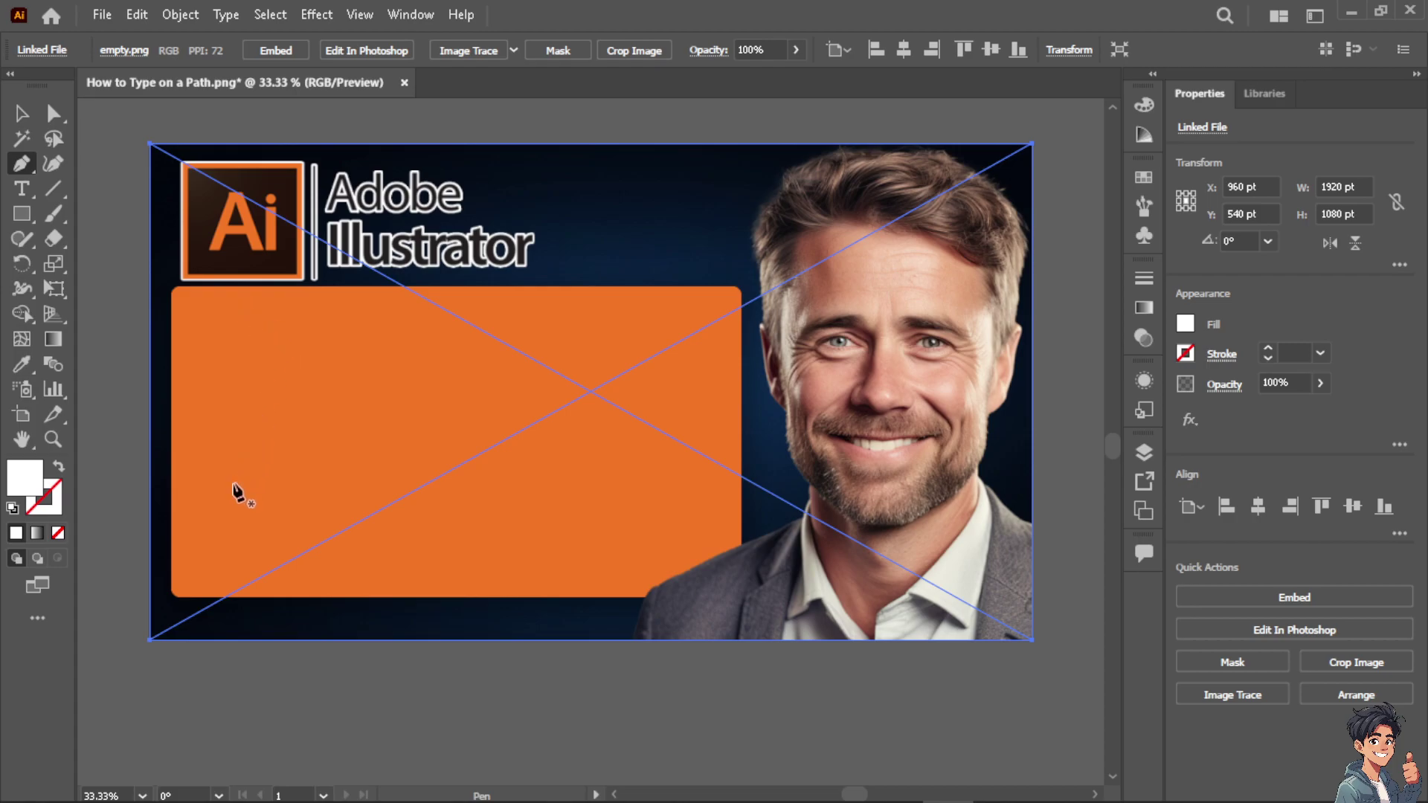
Step: Draw a two-anchor pen arc across the orange panel, leaving only that path selected
drag(218, 530, 252, 488)
mouse_move(307, 441)
mouse_down()
mouse_move(460, 395)
mouse_move(626, 403)
mouse_move(673, 418)
mouse_move(718, 525)
mouse_up()
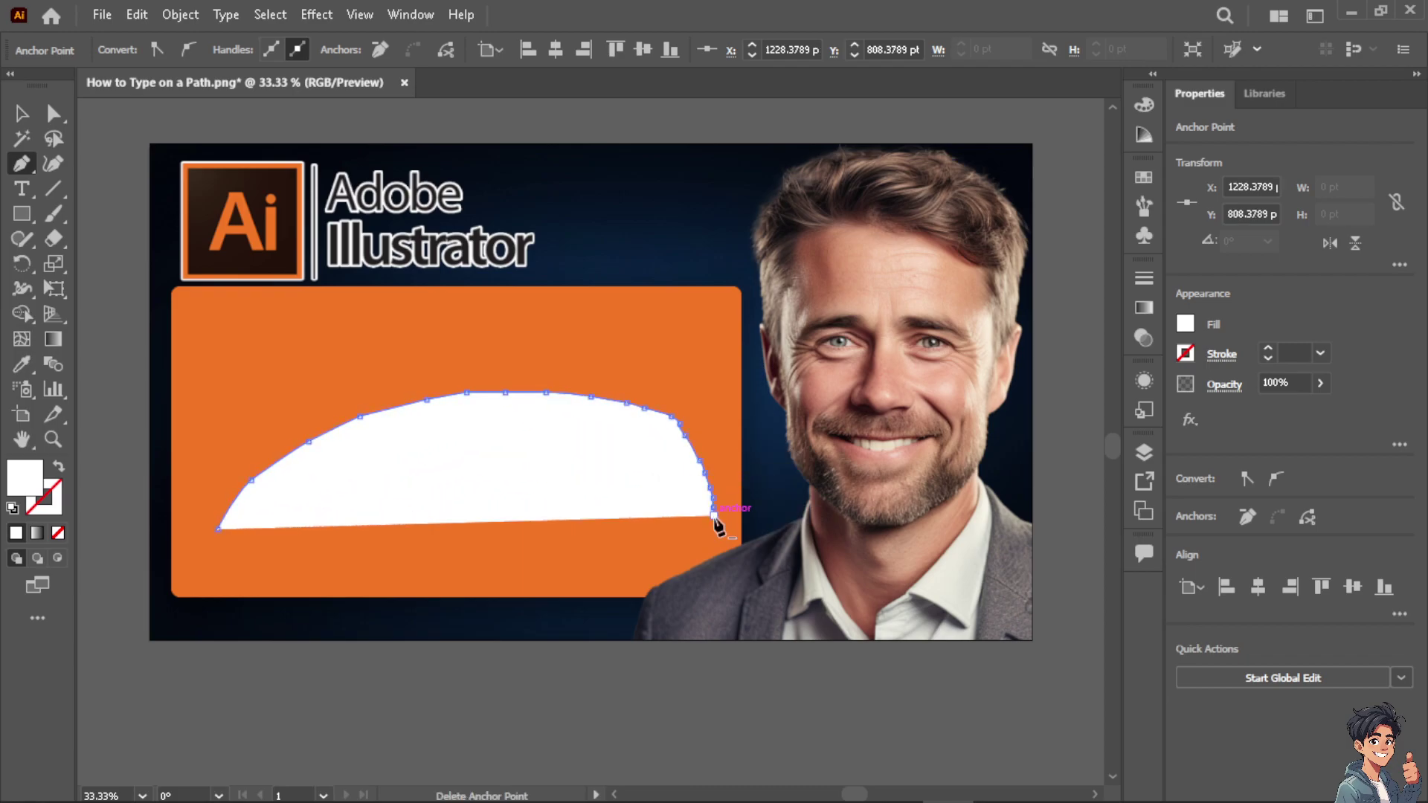
key(v)
key(ctrl+a)
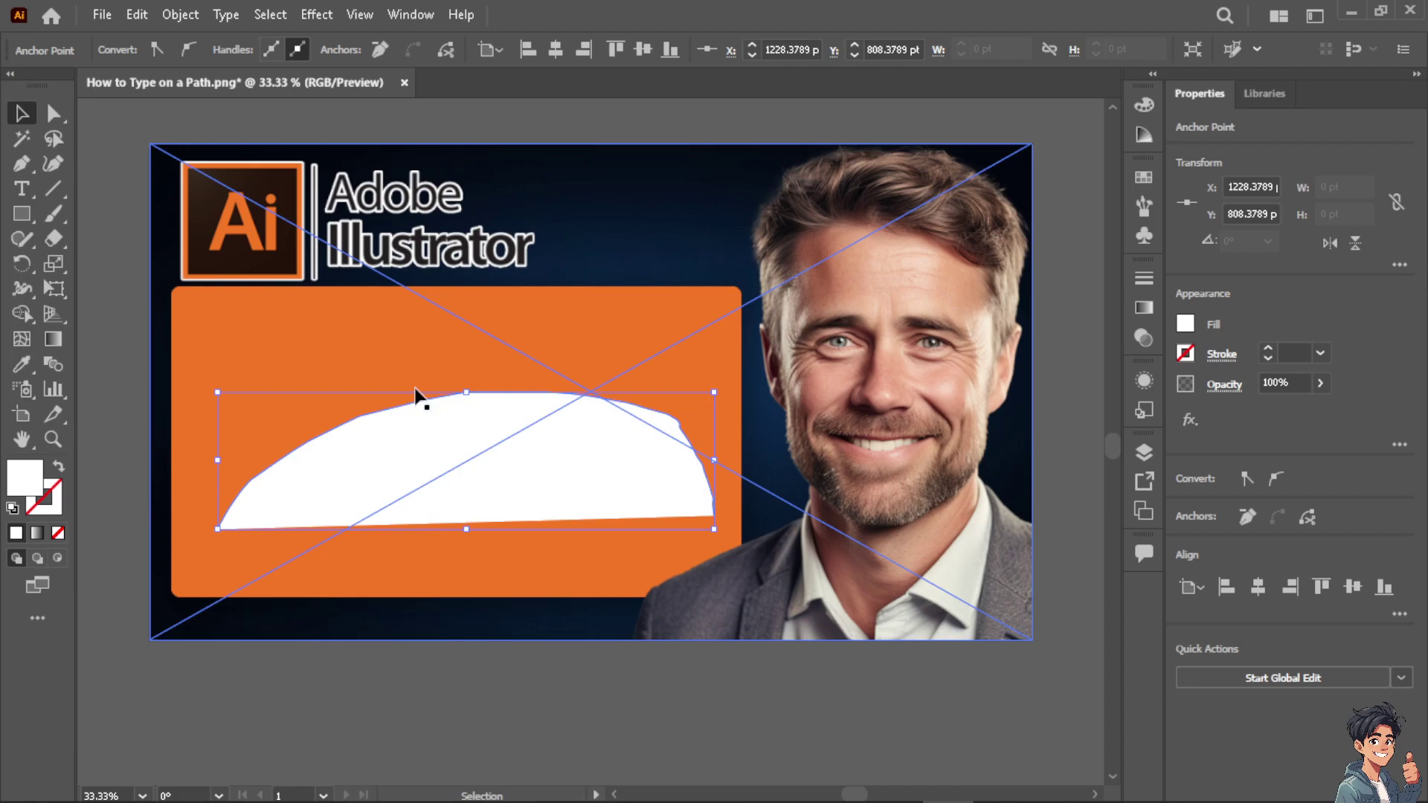
click(417, 394)
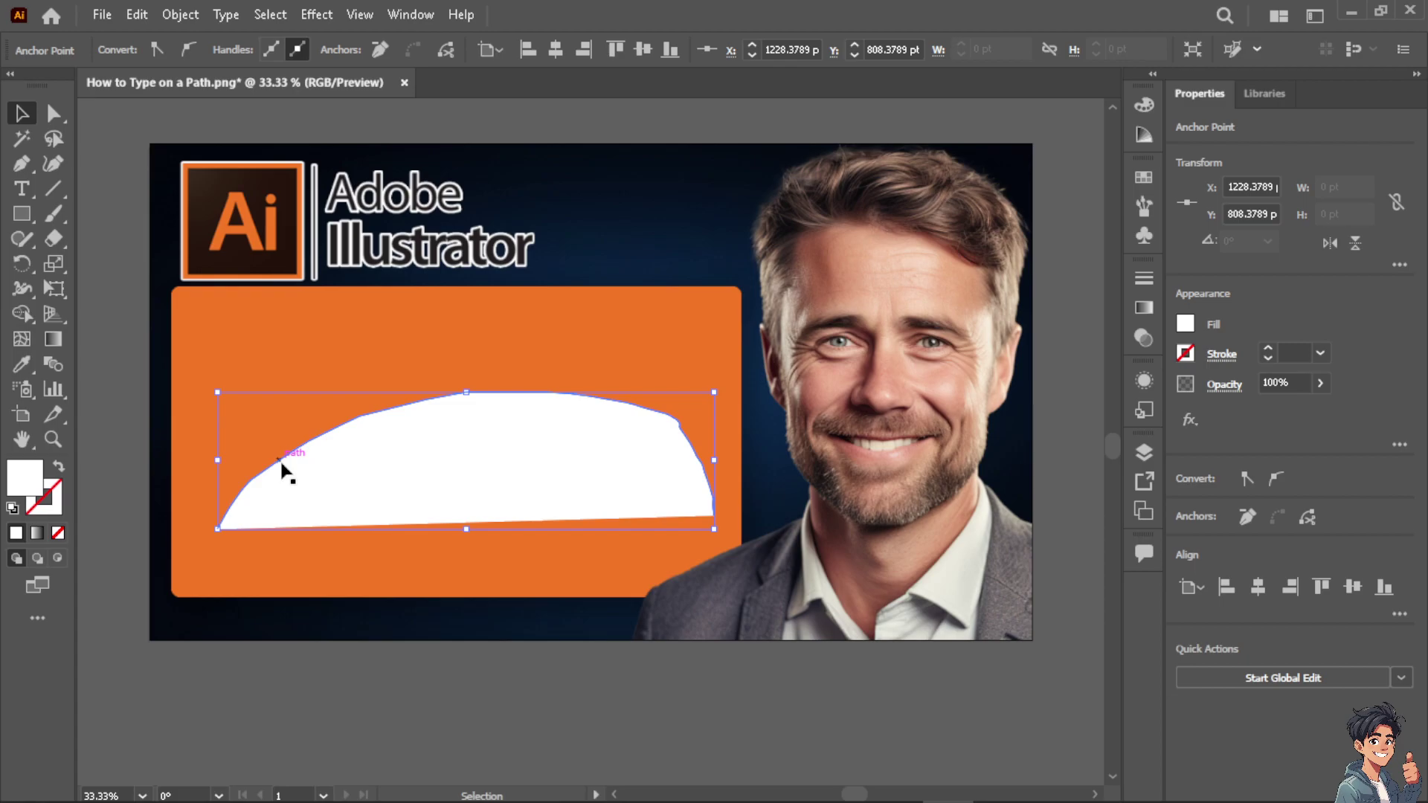
Step: Place a 72 pt text line reading 'How to Type on a Path in Illustrator' on the white shape
key(t)
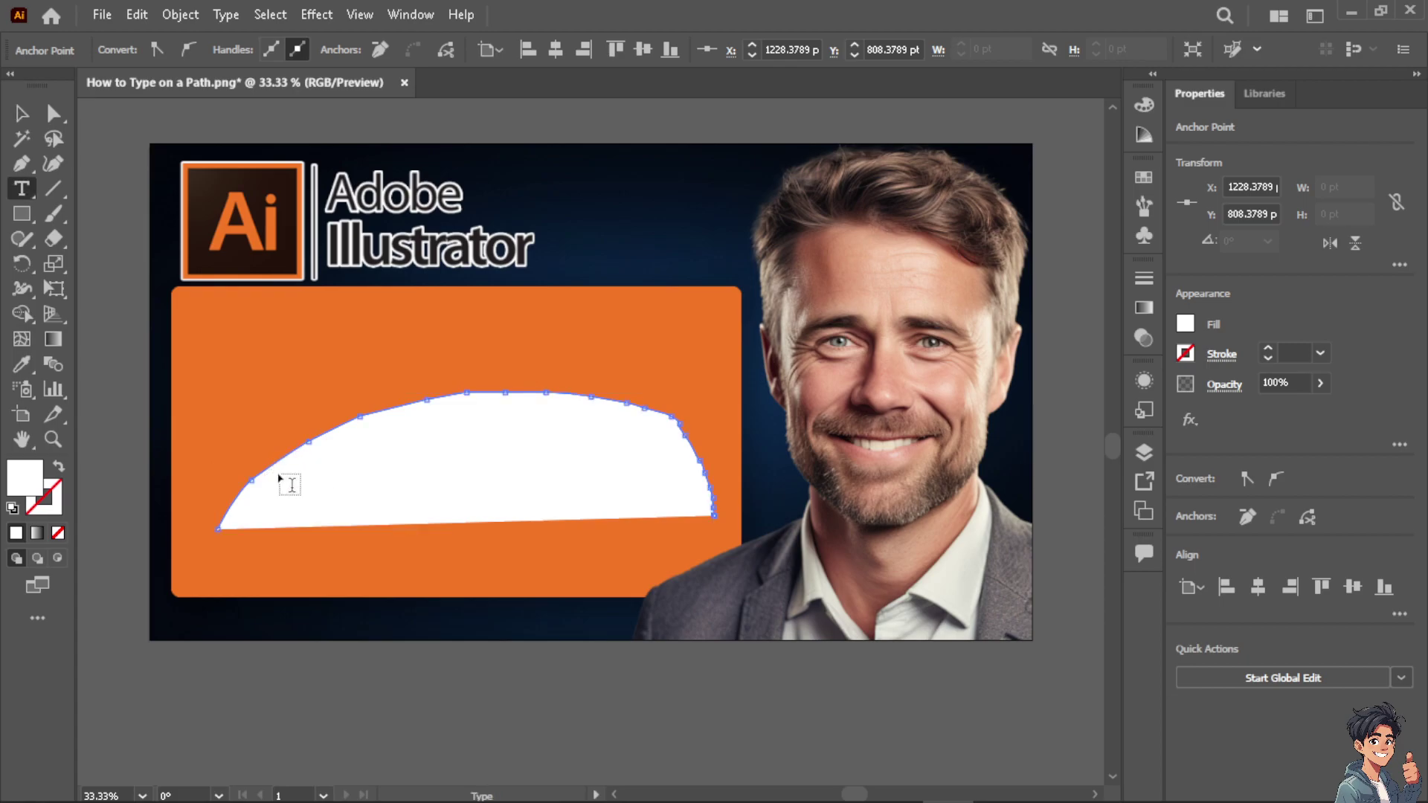
click(290, 465)
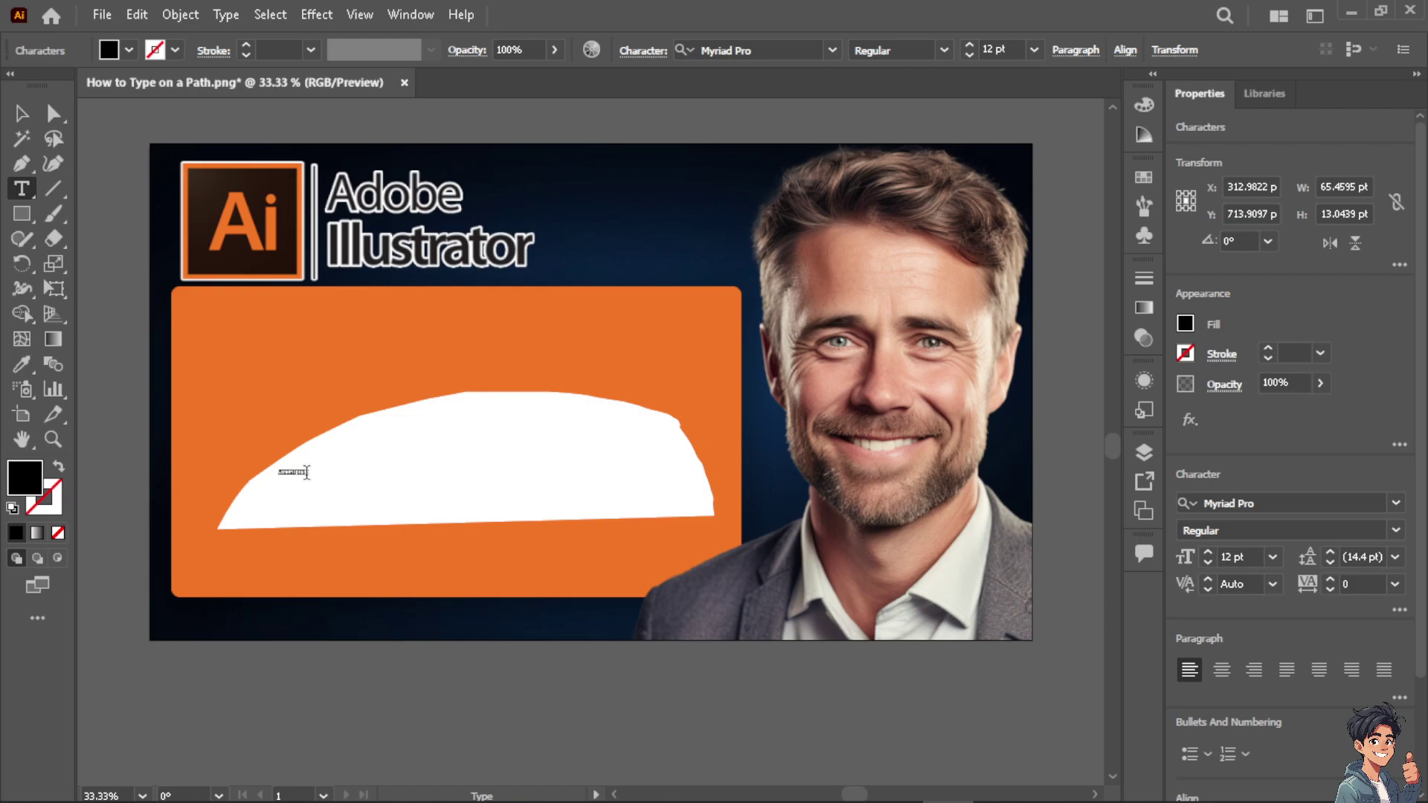
click(1273, 557)
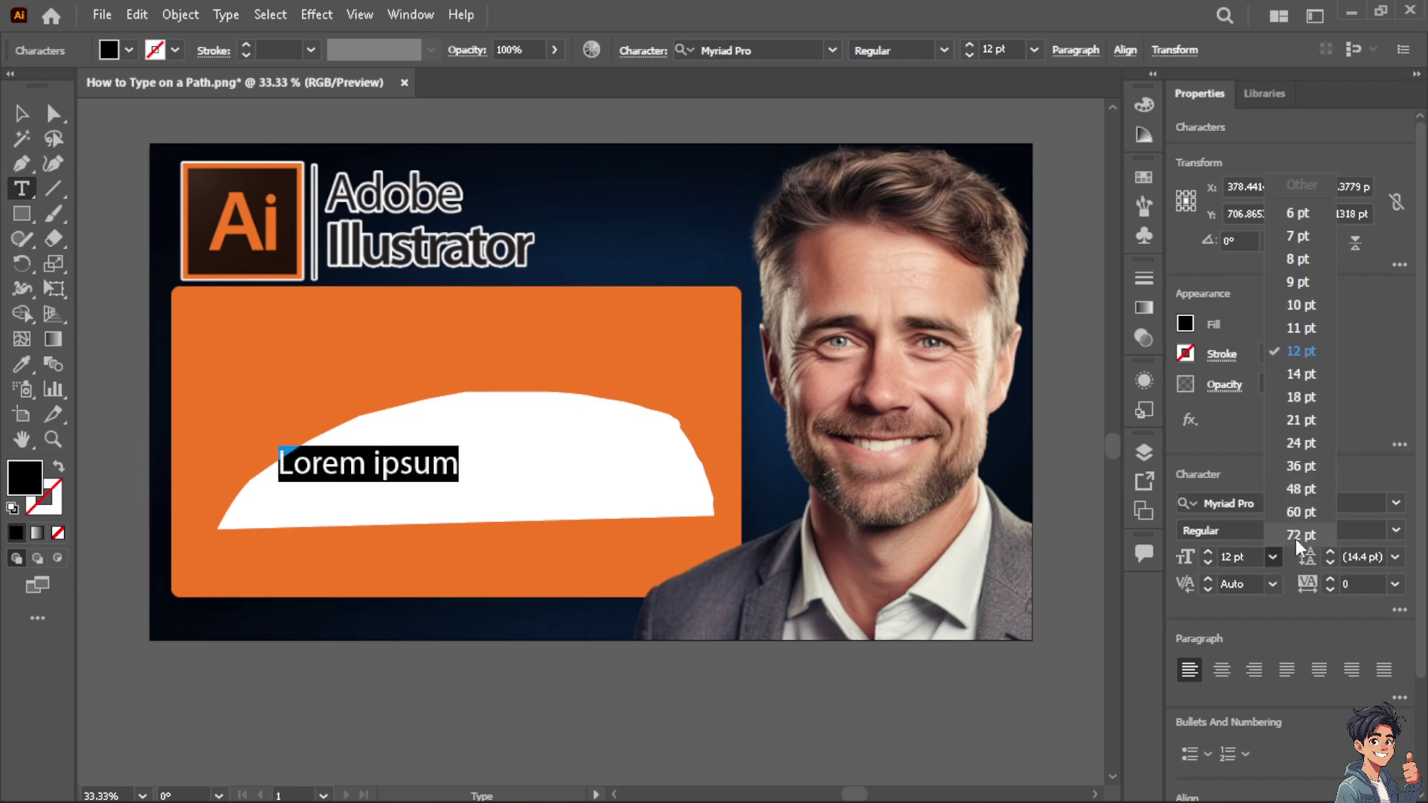
click(1298, 535)
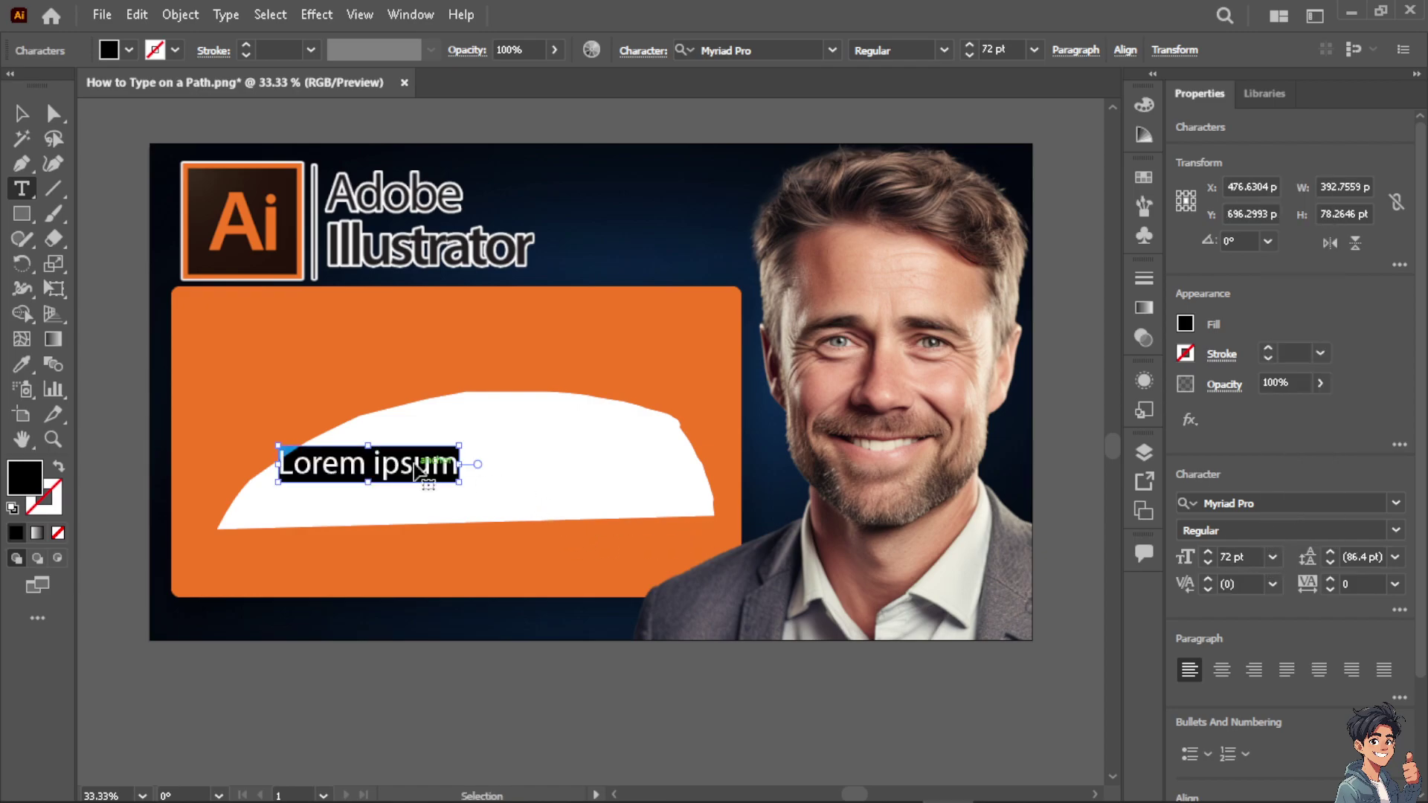
text(How to Type on a Path in Illustrator)
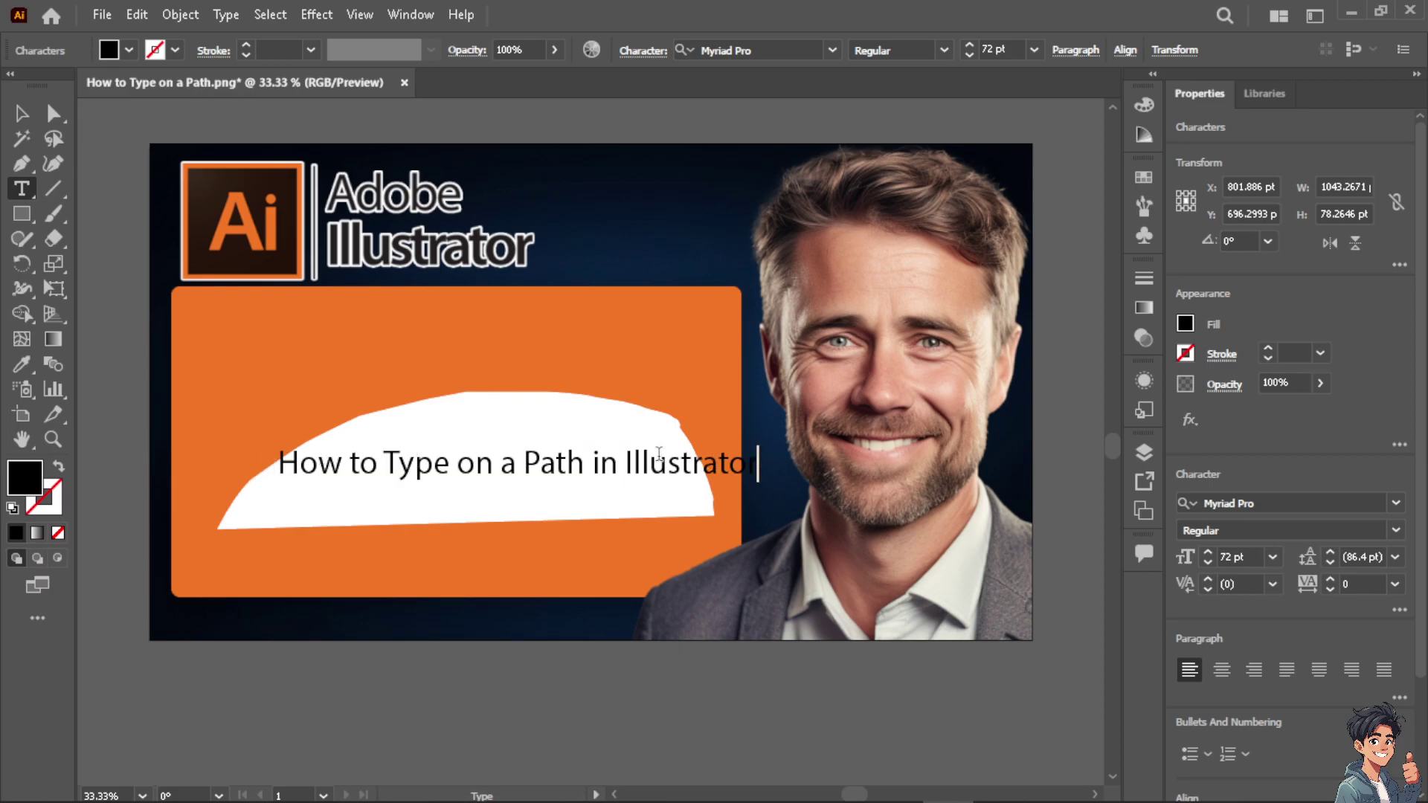
click(20, 113)
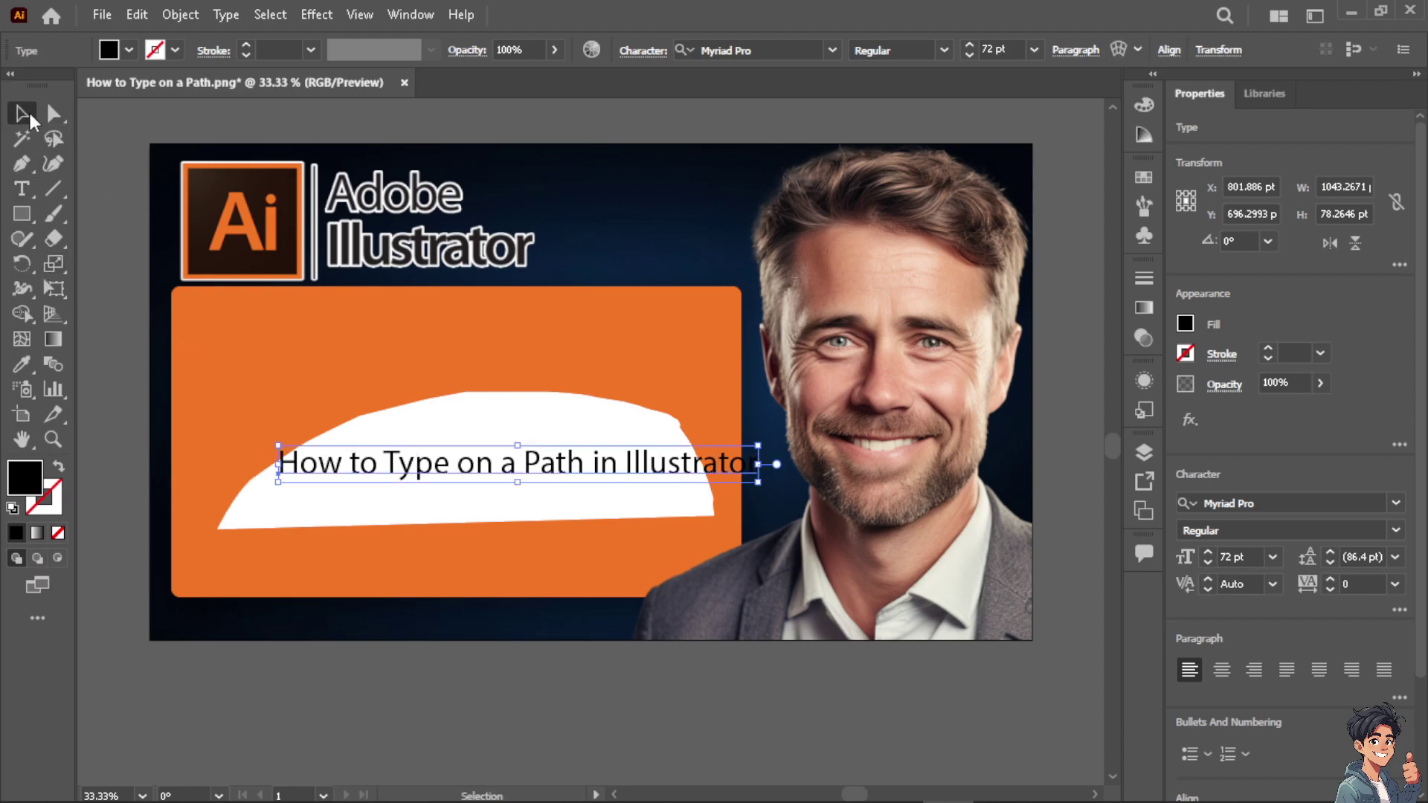
Step: Attach the pasted title 'How to Type on a Path in Illustrator' to the arc path
drag(543, 465, 406, 440)
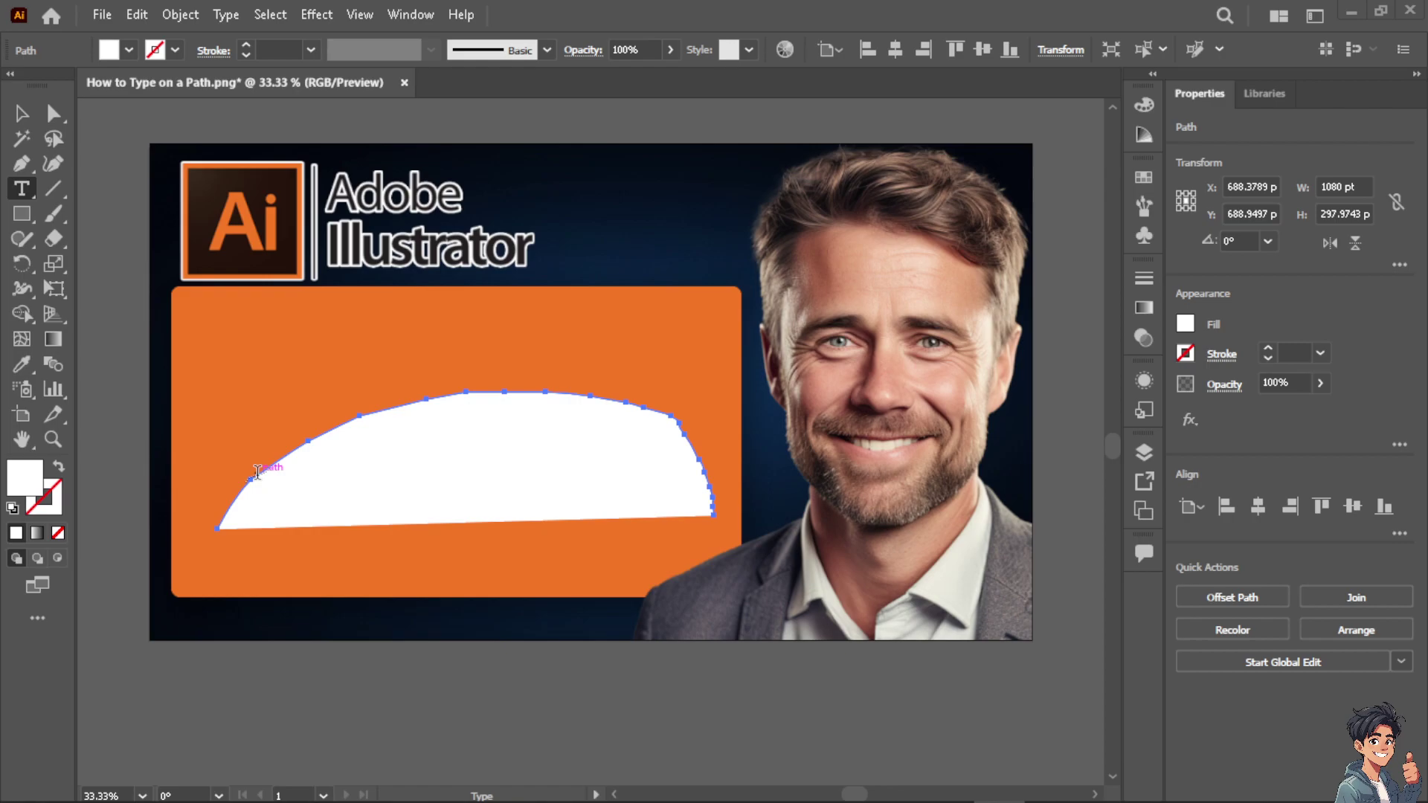
click(256, 473)
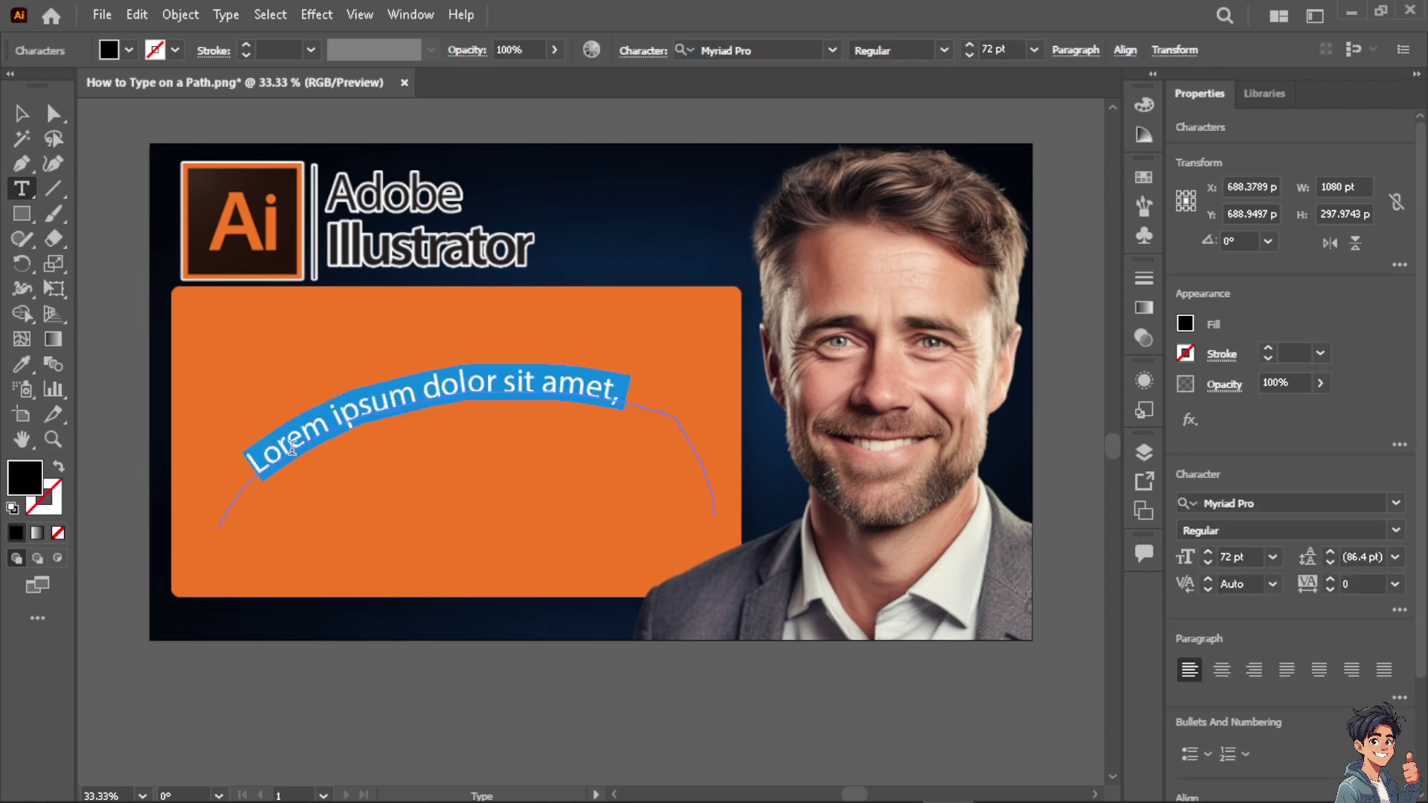
text(How to Type on a Path in Illustrator)
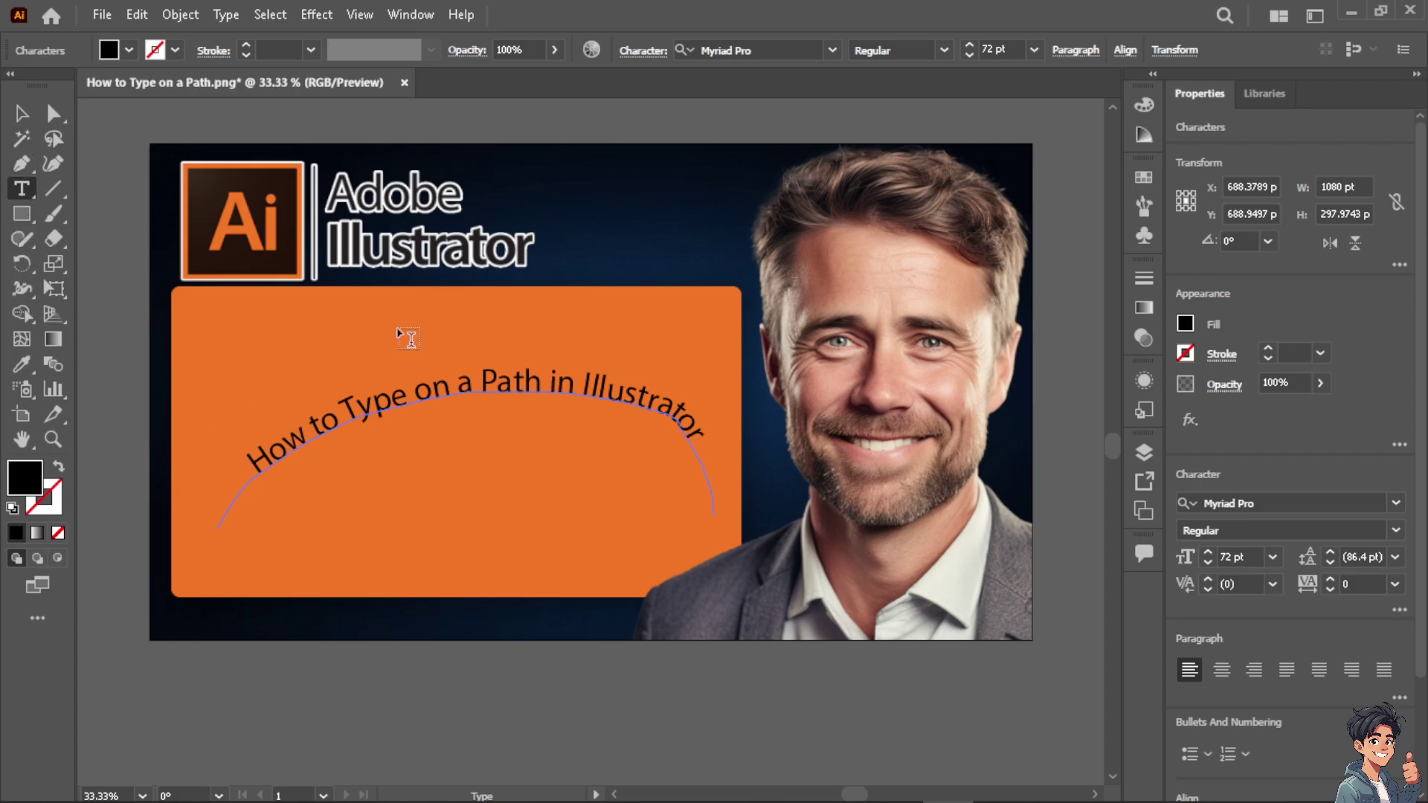
Step: Move the curved title lower and begin resizing it with its arc, undoing a stray photo move
click(21, 113)
drag(420, 397, 417, 421)
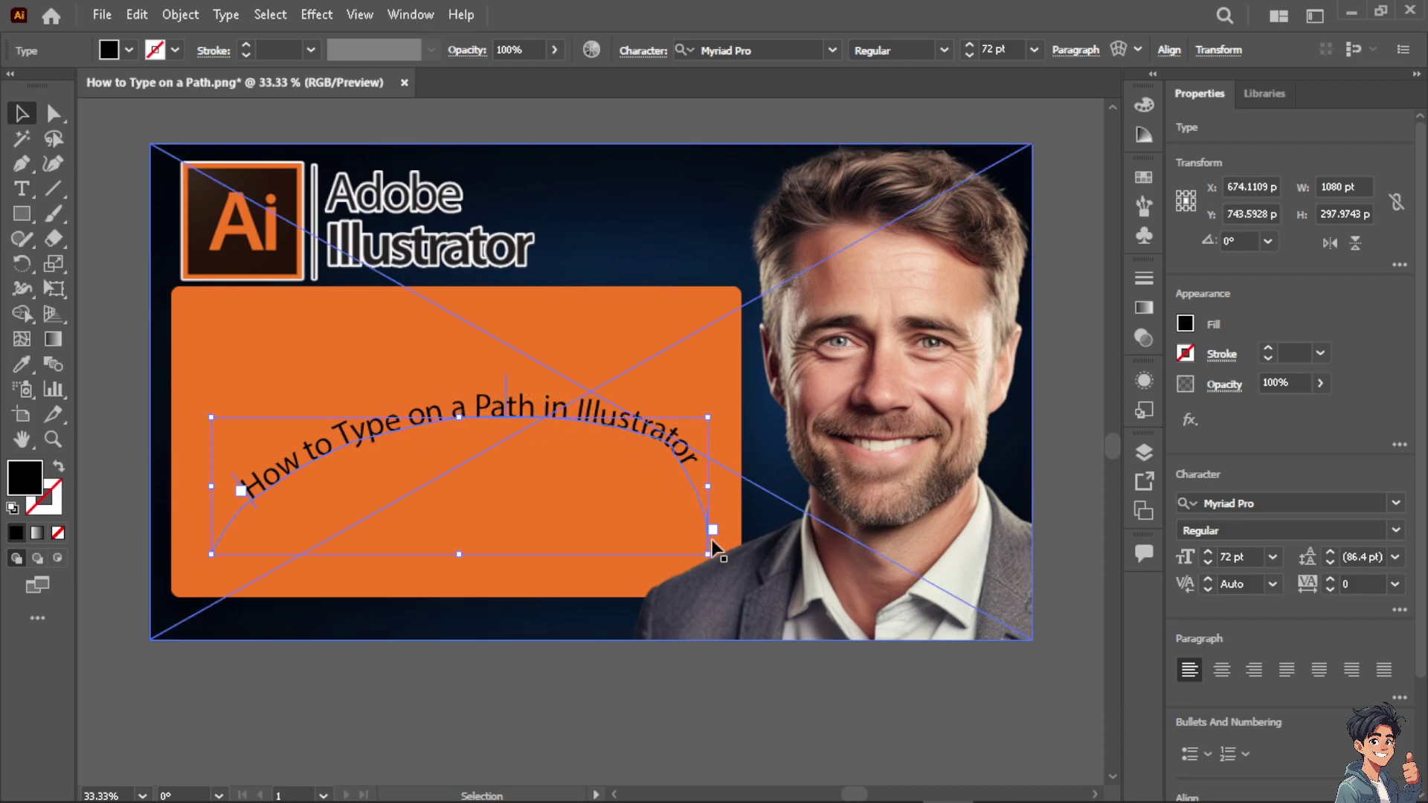
mouse_move(710, 554)
mouse_down()
mouse_move(612, 504)
mouse_move(686, 559)
mouse_up()
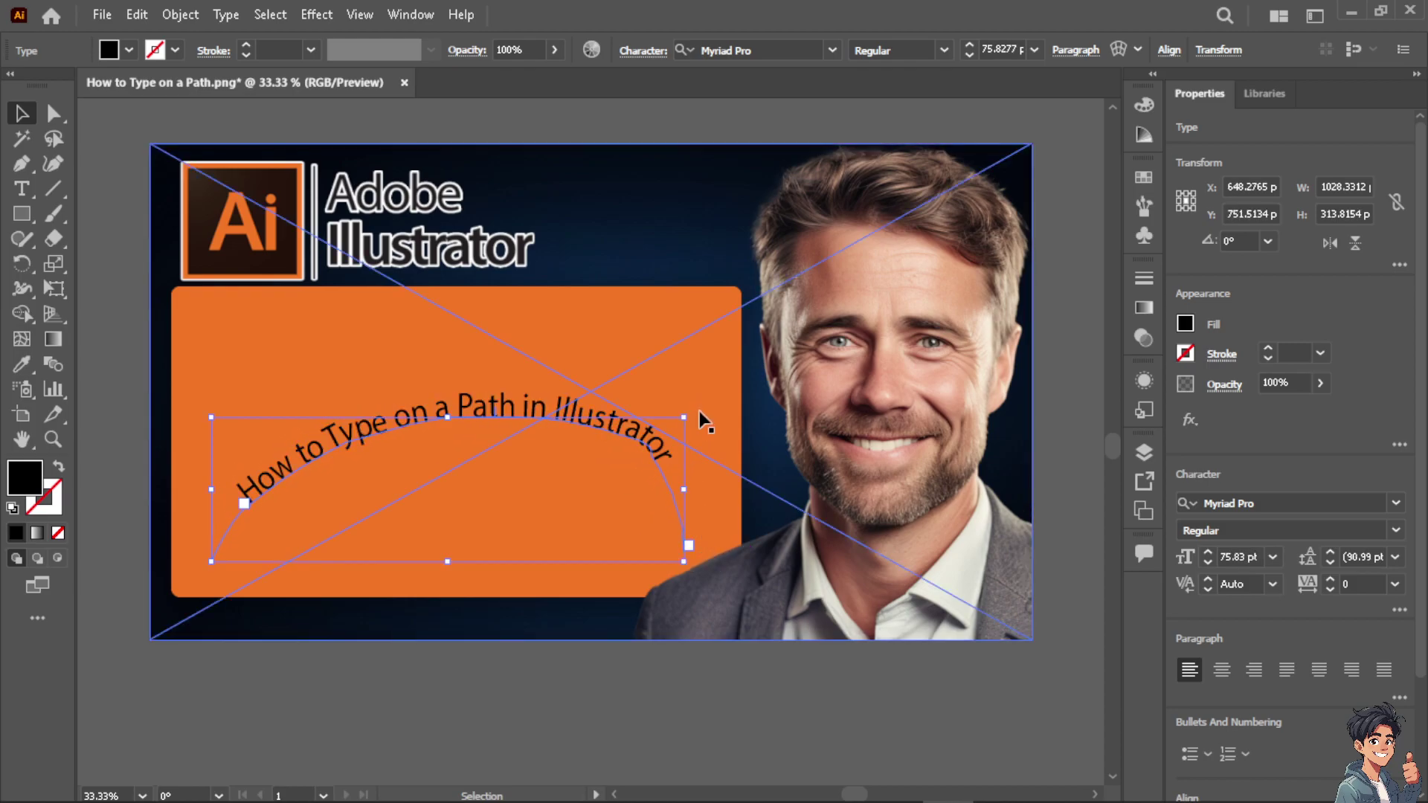
drag(701, 417, 694, 389)
key(ctrl+z)
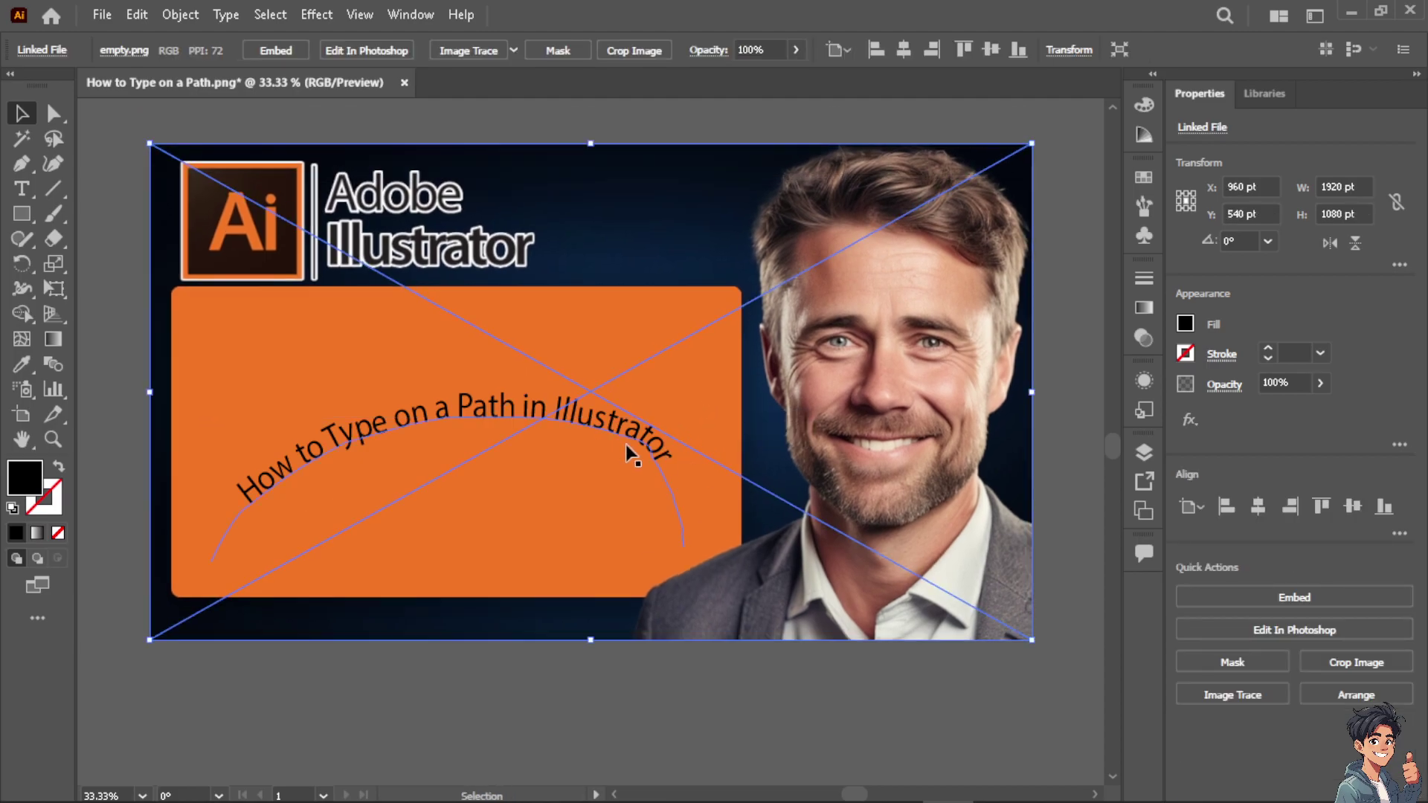
Step: Shrink the curved title to 69.235 pt and tilt it to about 358.8°
click(629, 437)
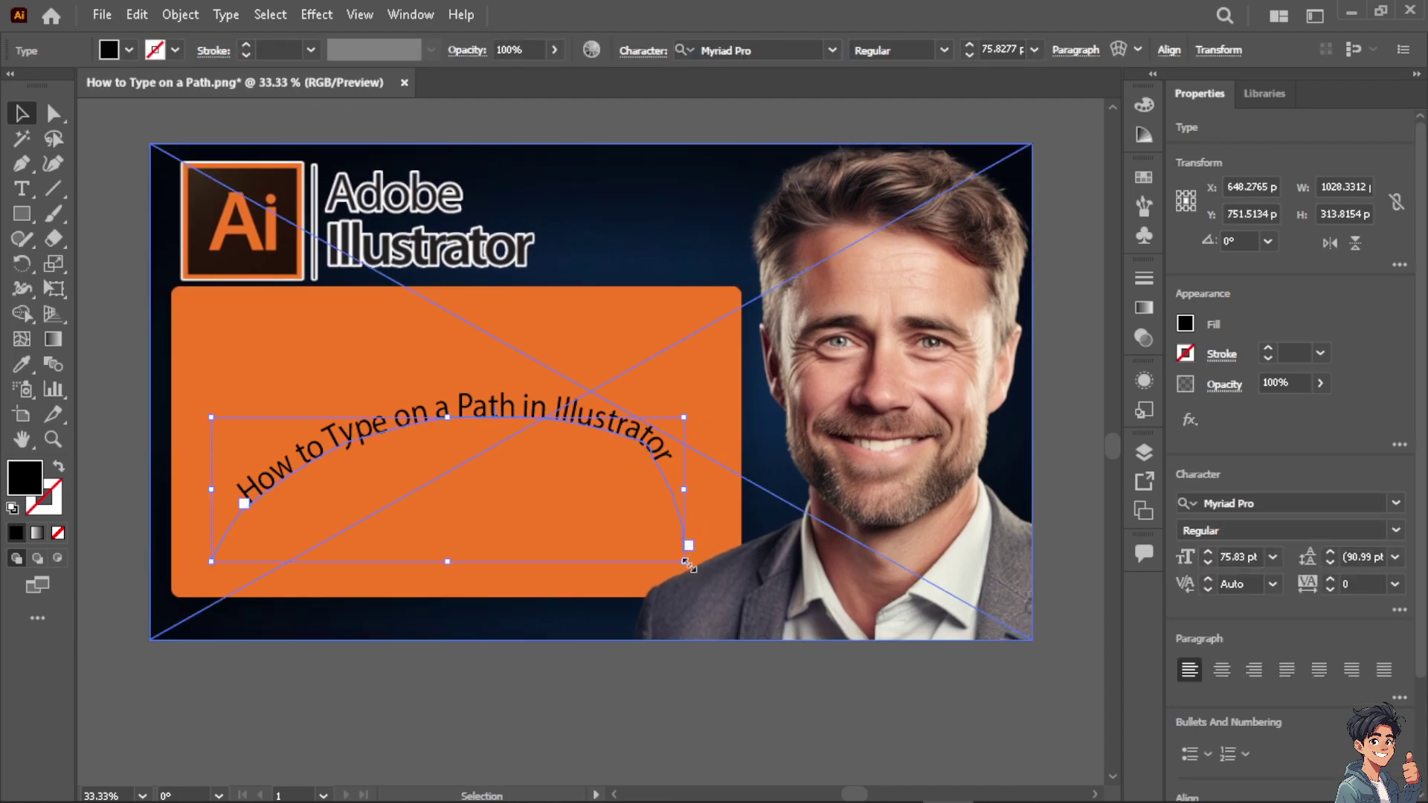
drag(687, 566, 554, 520)
drag(449, 444, 454, 442)
key(ctrl+z)
click(445, 411)
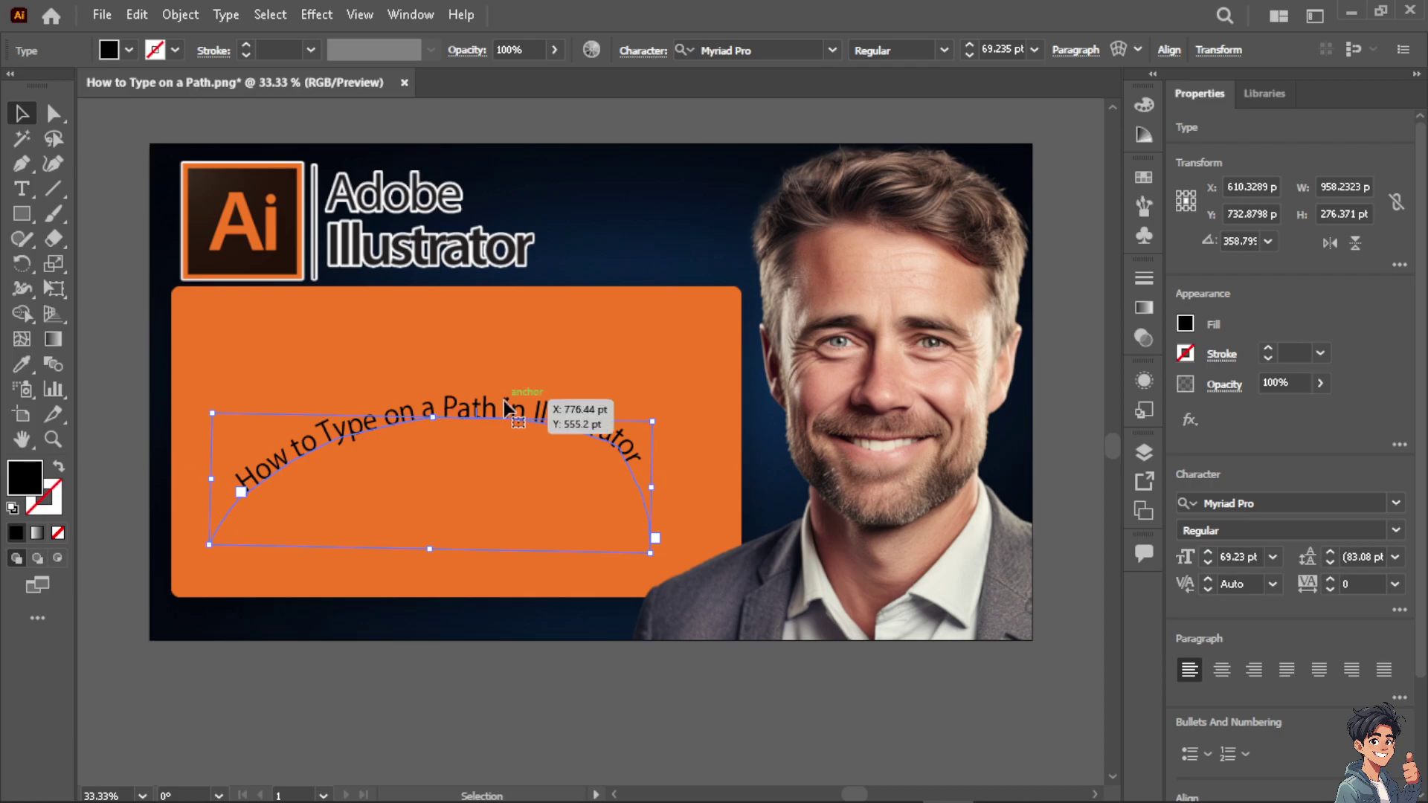
Step: Try swapping the title's fill and stroke, then restore the solid black fill
click(58, 467)
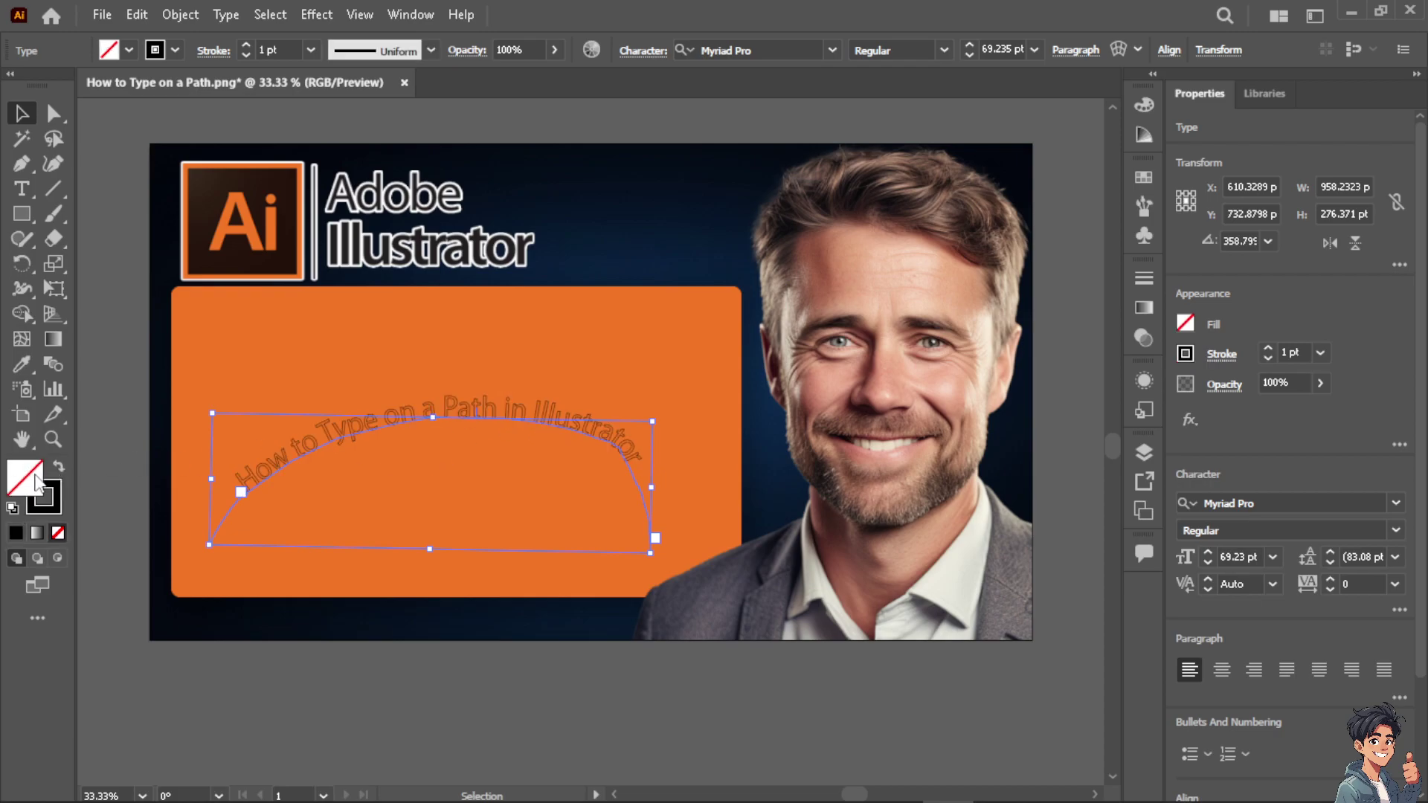
click(58, 469)
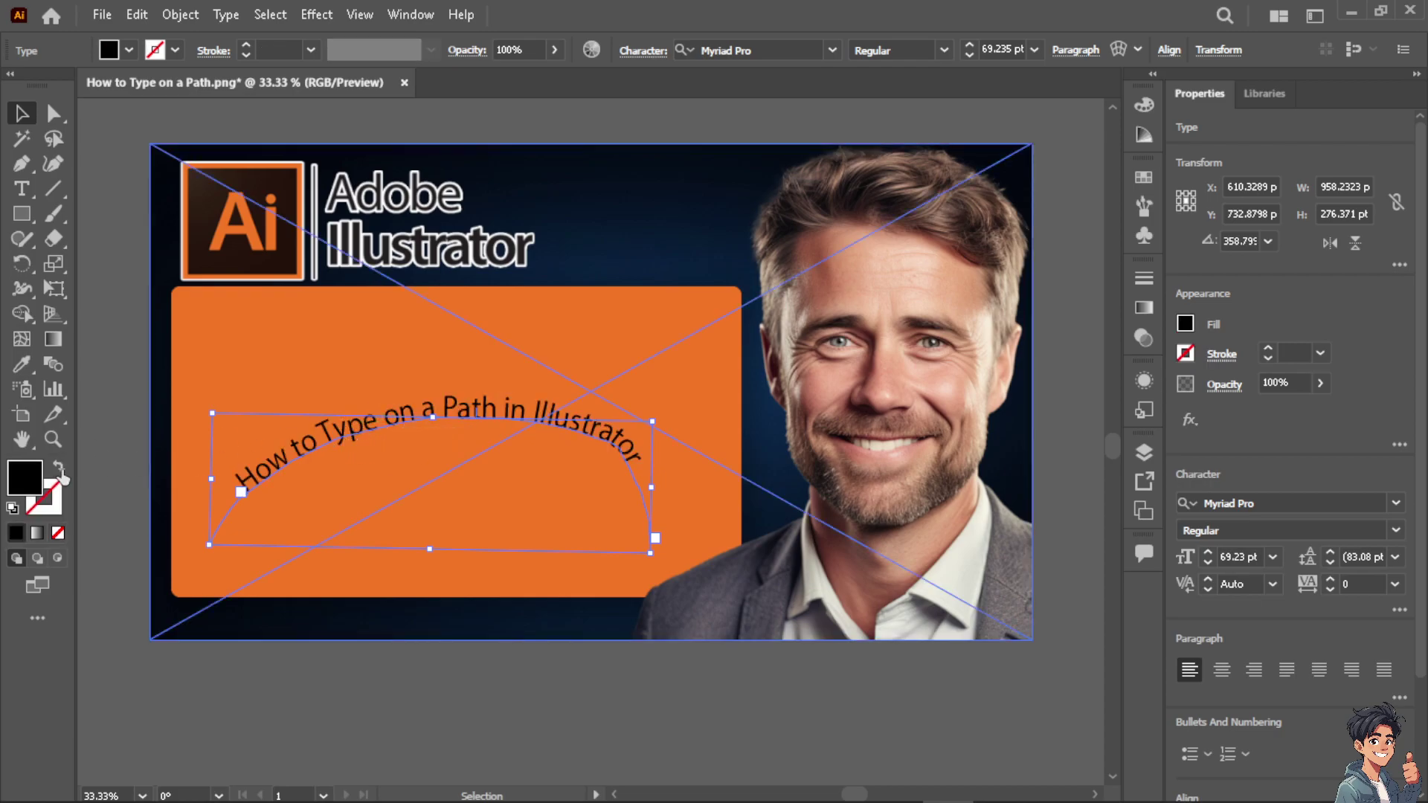
click(59, 470)
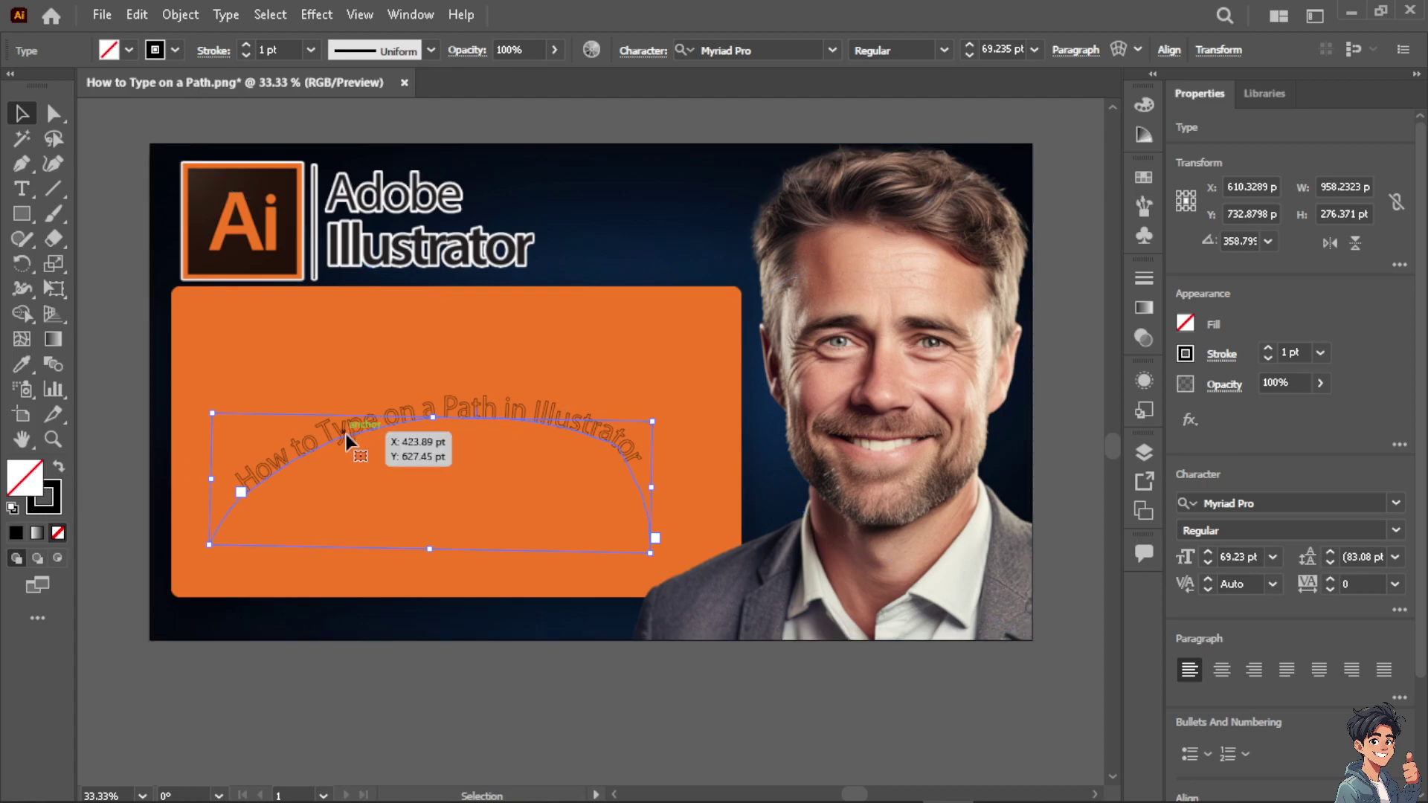
click(58, 469)
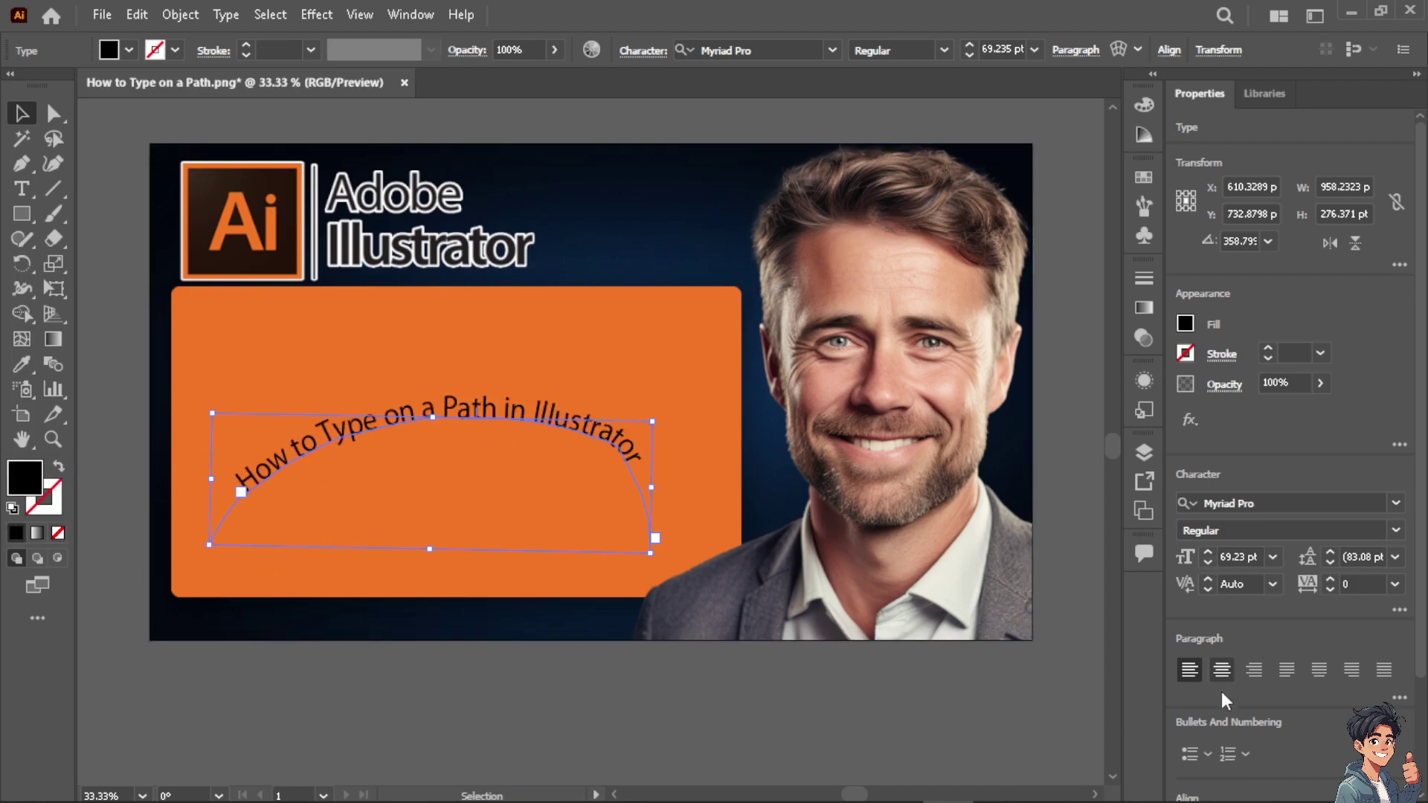
Step: Fill the curved title with a light green picked from the Color Mixer spectrum
click(1186, 326)
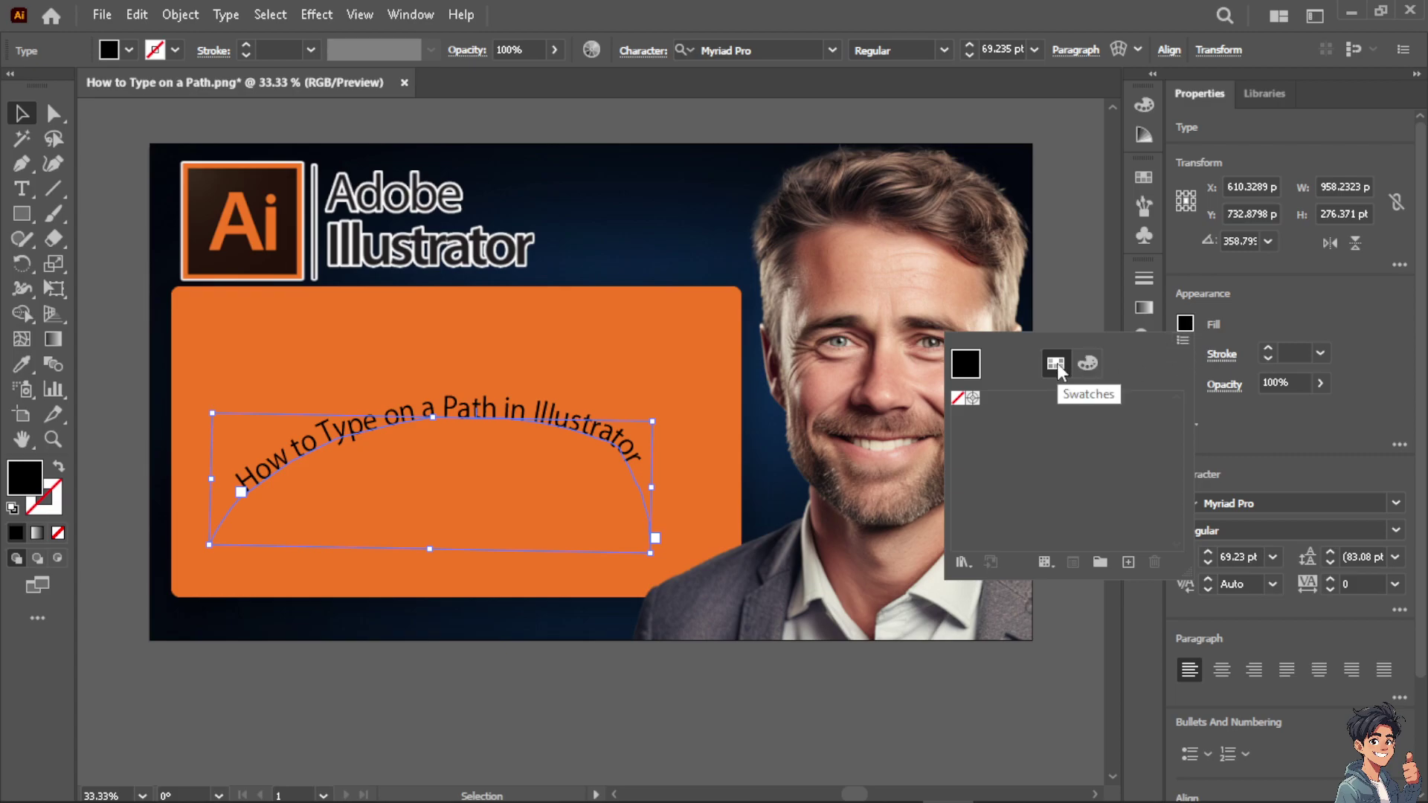
click(1089, 364)
click(1005, 548)
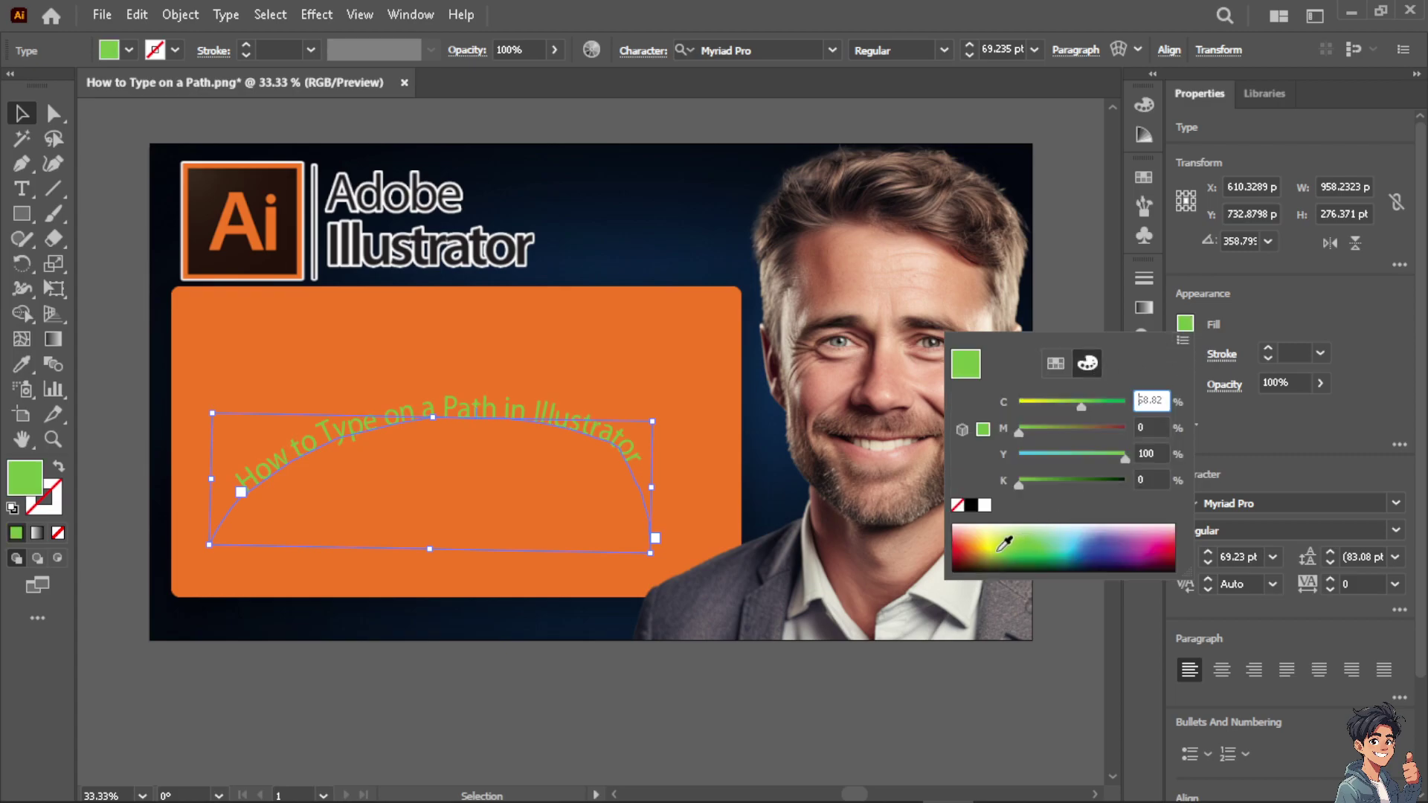
click(979, 543)
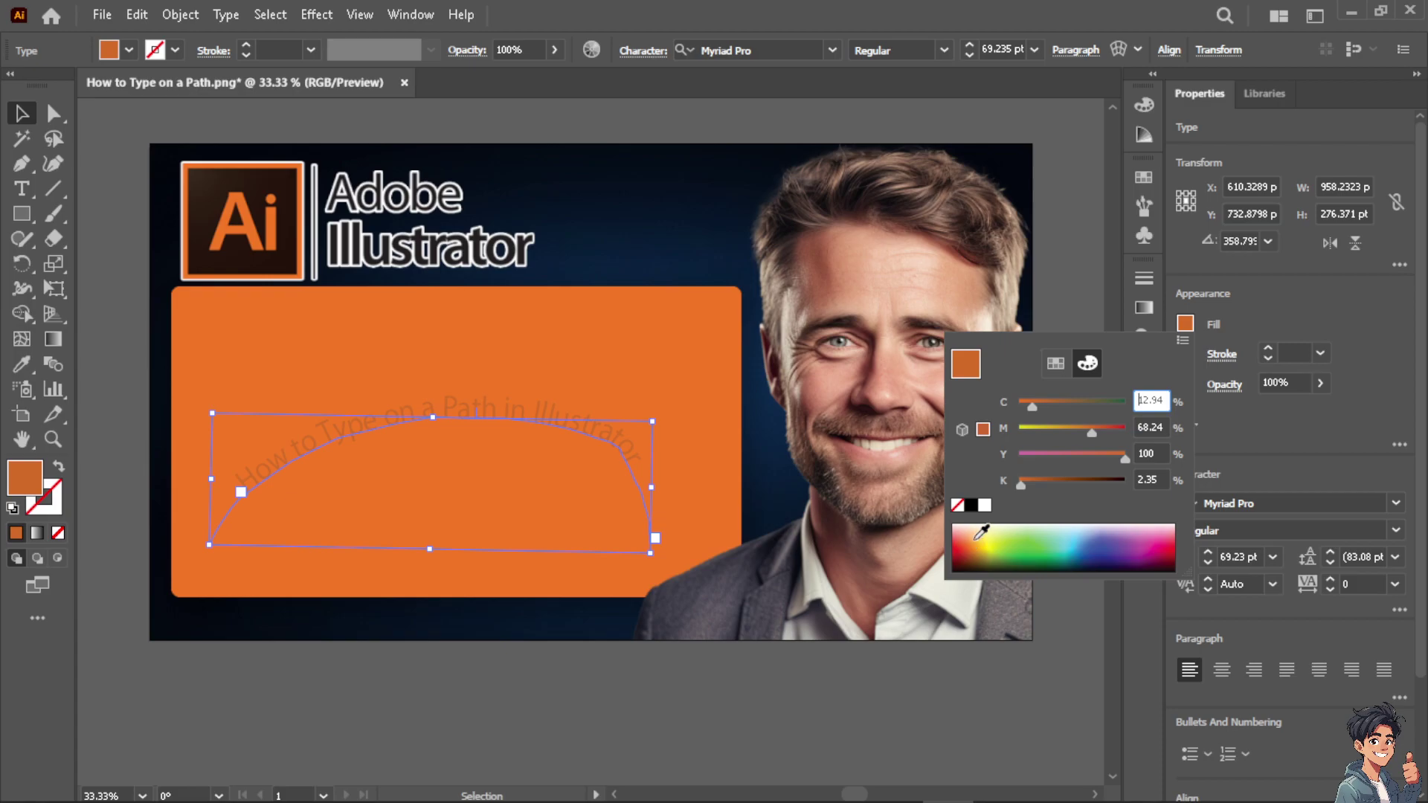
click(1016, 543)
drag(1037, 542, 1077, 530)
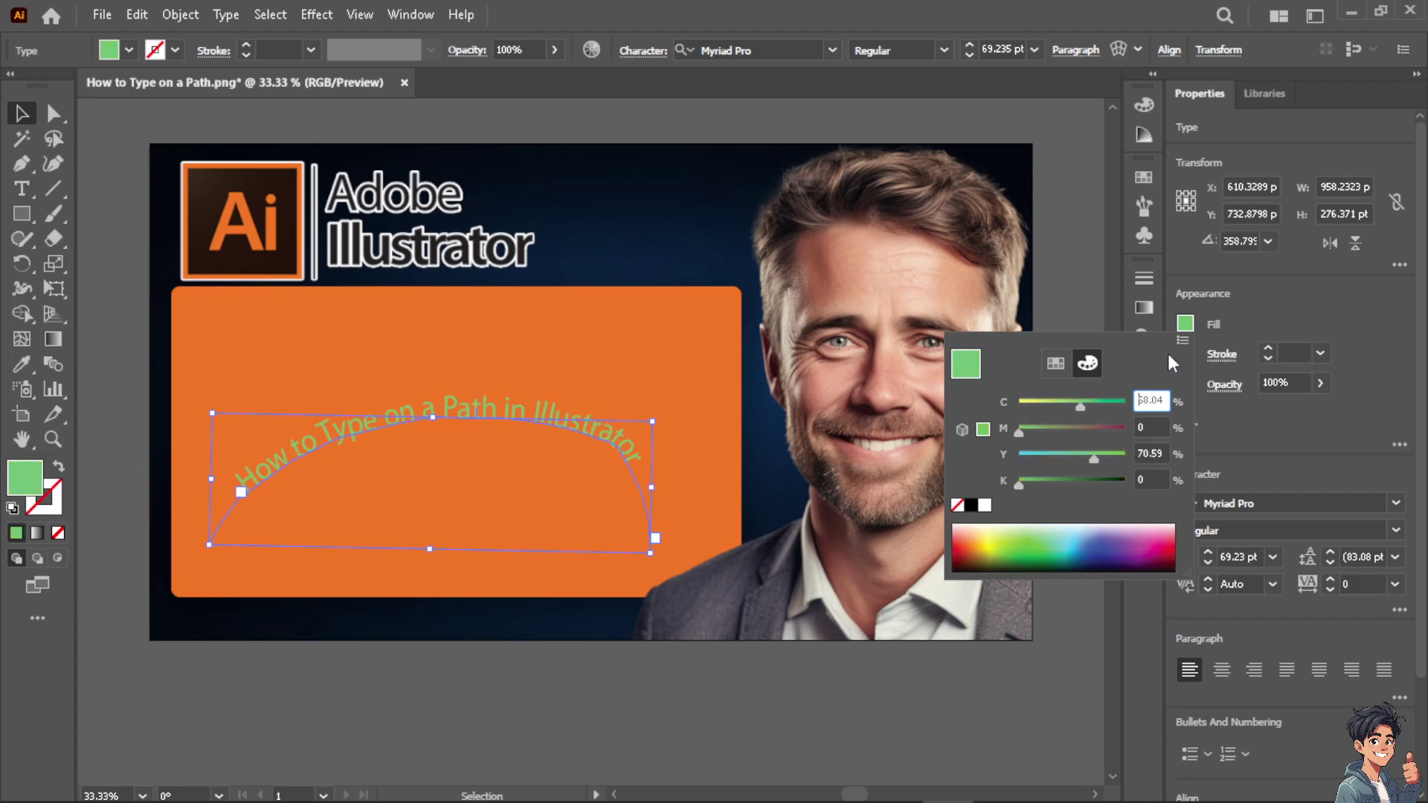
key(Escape)
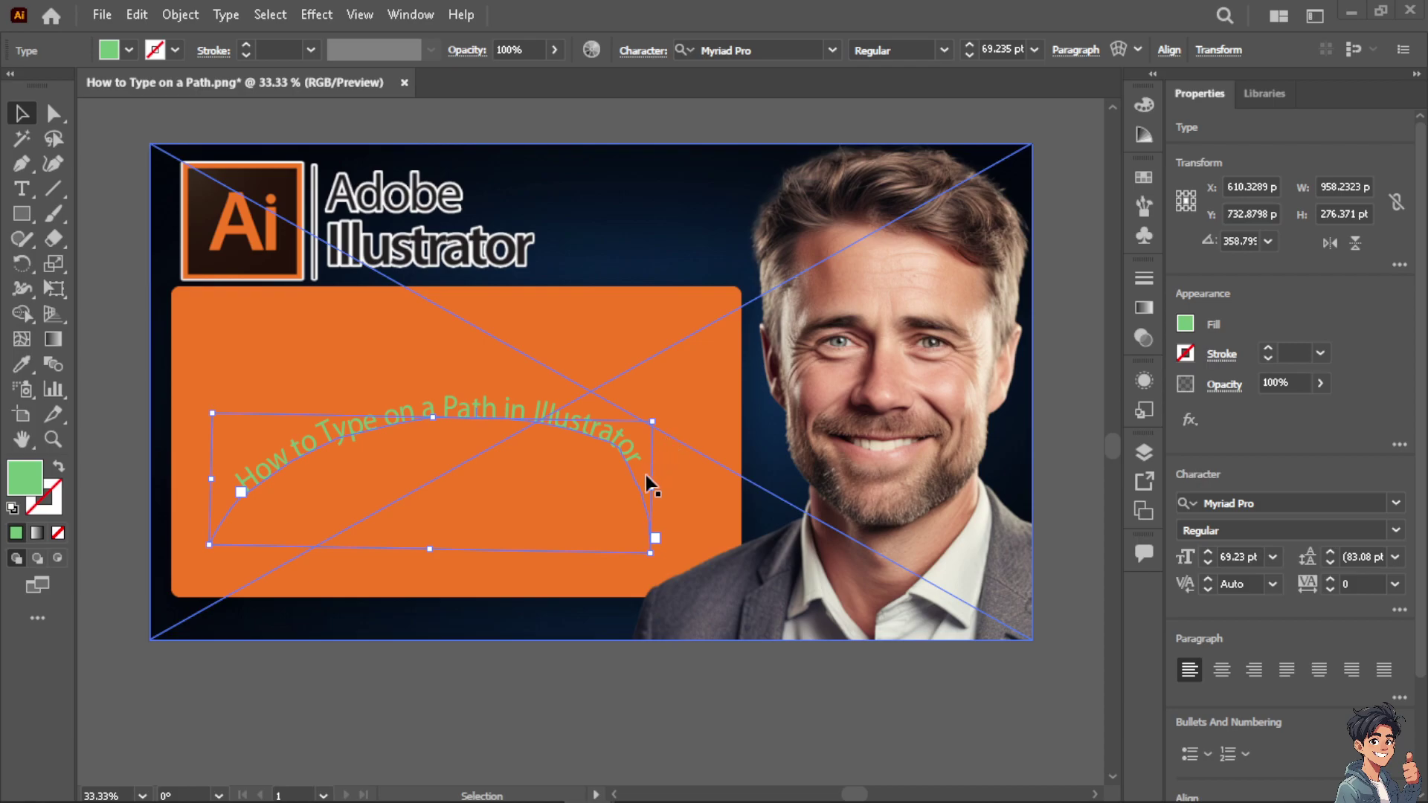
Step: Nudge the green curved title slightly up to a Y position of 722.8042 pt
mouse_move(503, 420)
mouse_down()
mouse_move(529, 412)
mouse_move(461, 435)
mouse_move(471, 417)
mouse_move(486, 423)
mouse_up()
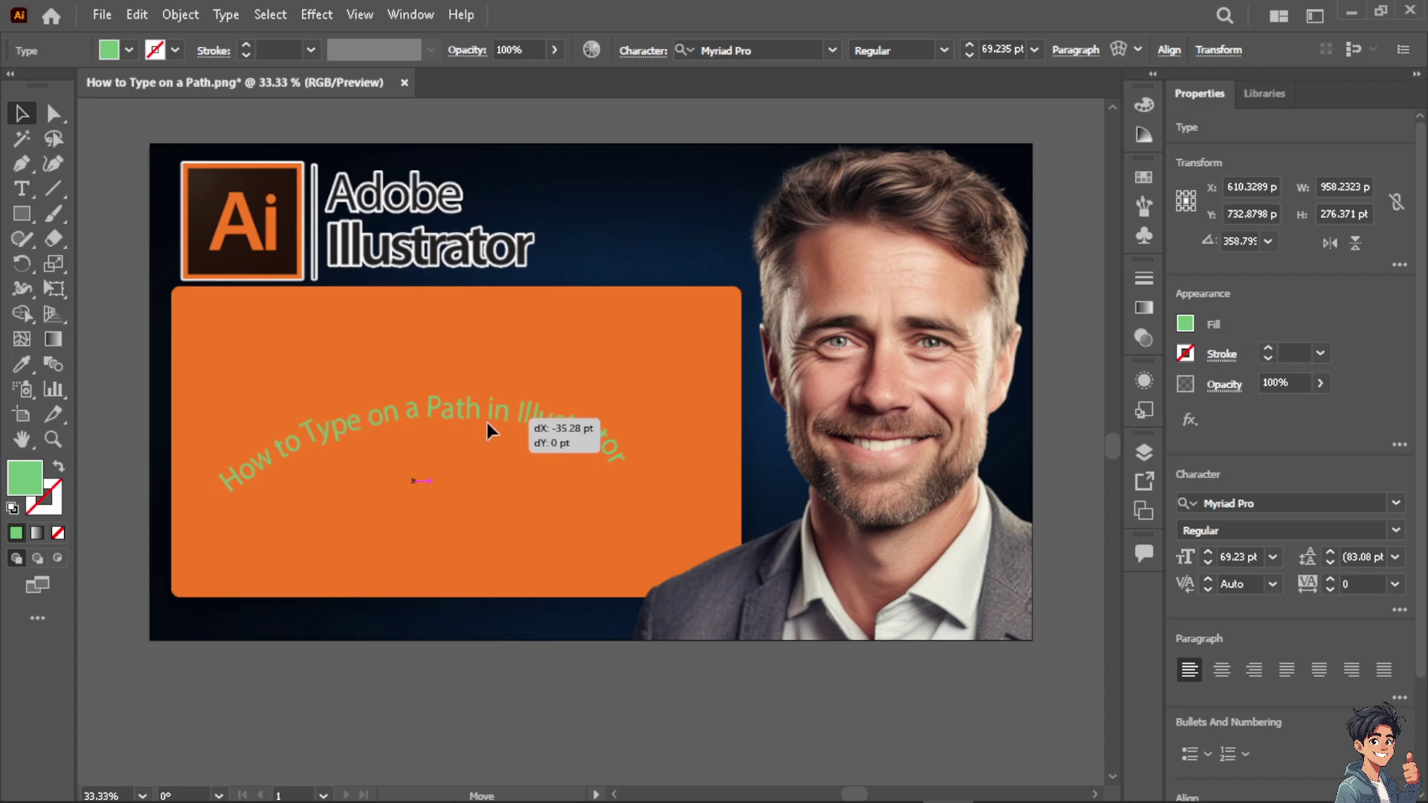
drag(486, 422, 499, 417)
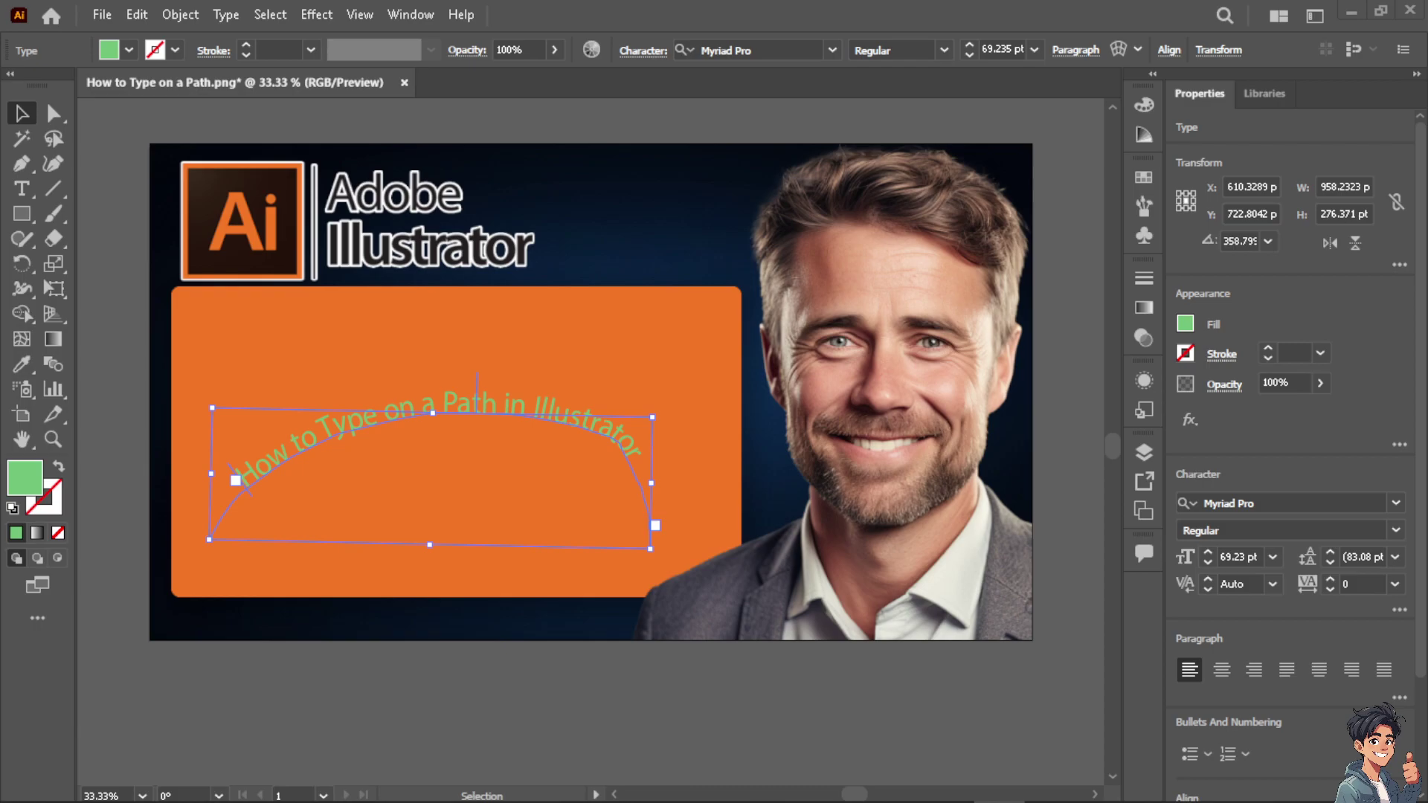
Step: Pen a freeform shape's top edge across the orange panel, ending in a curved right corner
click(288, 372)
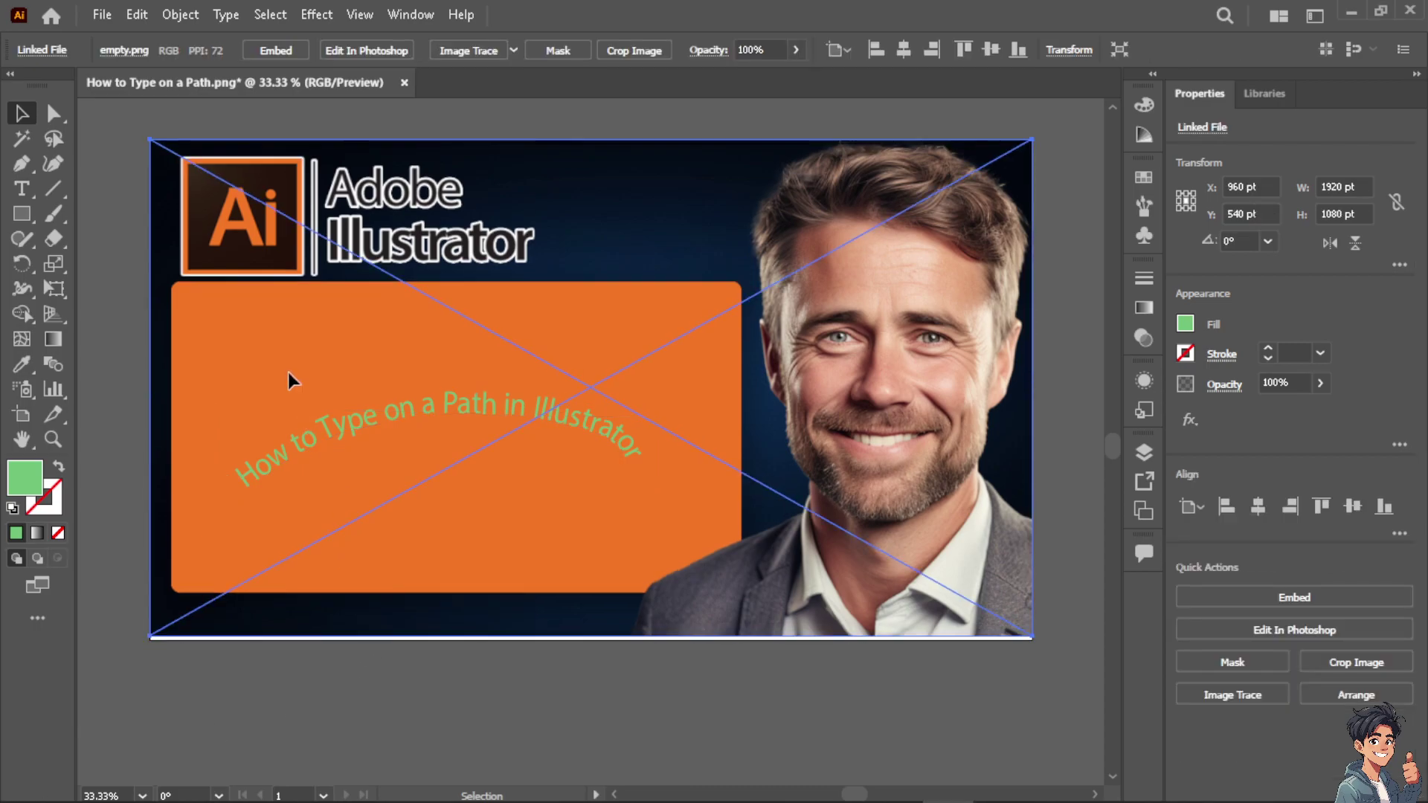
key(Return)
key(Return)
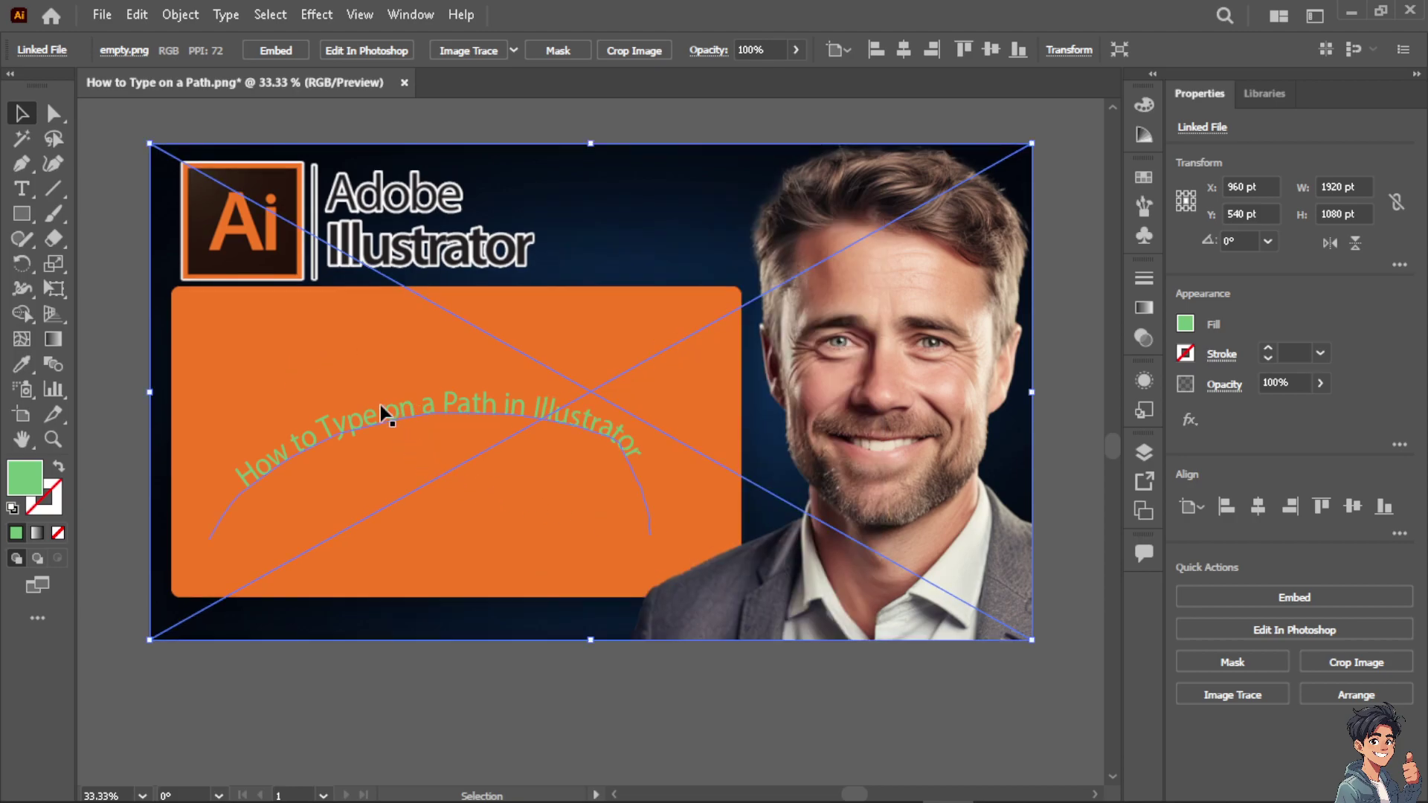
key(p)
click(301, 337)
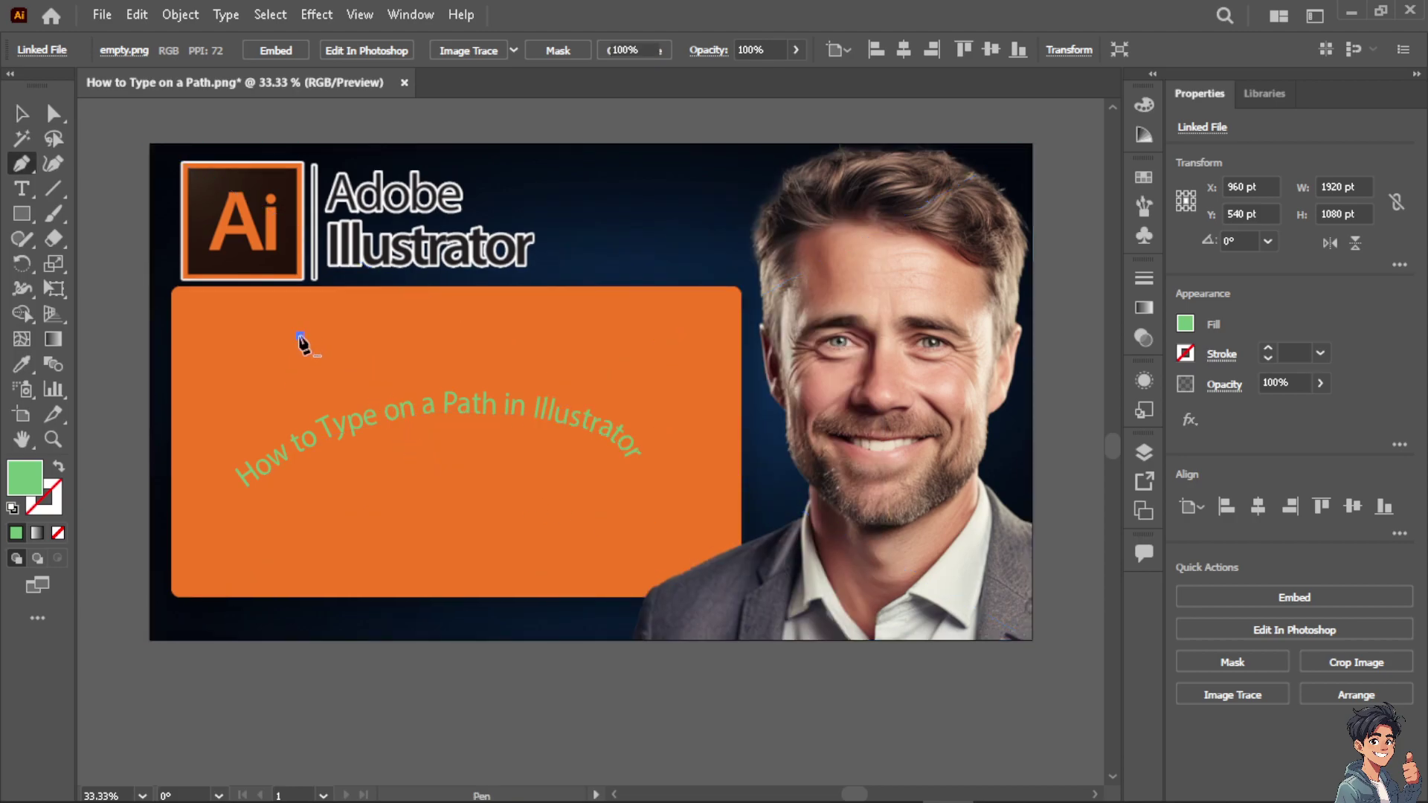
click(231, 337)
click(250, 308)
click(360, 307)
click(448, 313)
click(531, 315)
click(607, 321)
drag(627, 331, 578, 358)
Step: Trace the lower edge back to the start, close the shape, and make it a text area
click(579, 347)
click(524, 353)
click(430, 353)
click(378, 367)
click(314, 371)
click(268, 370)
click(231, 360)
drag(300, 337, 280, 328)
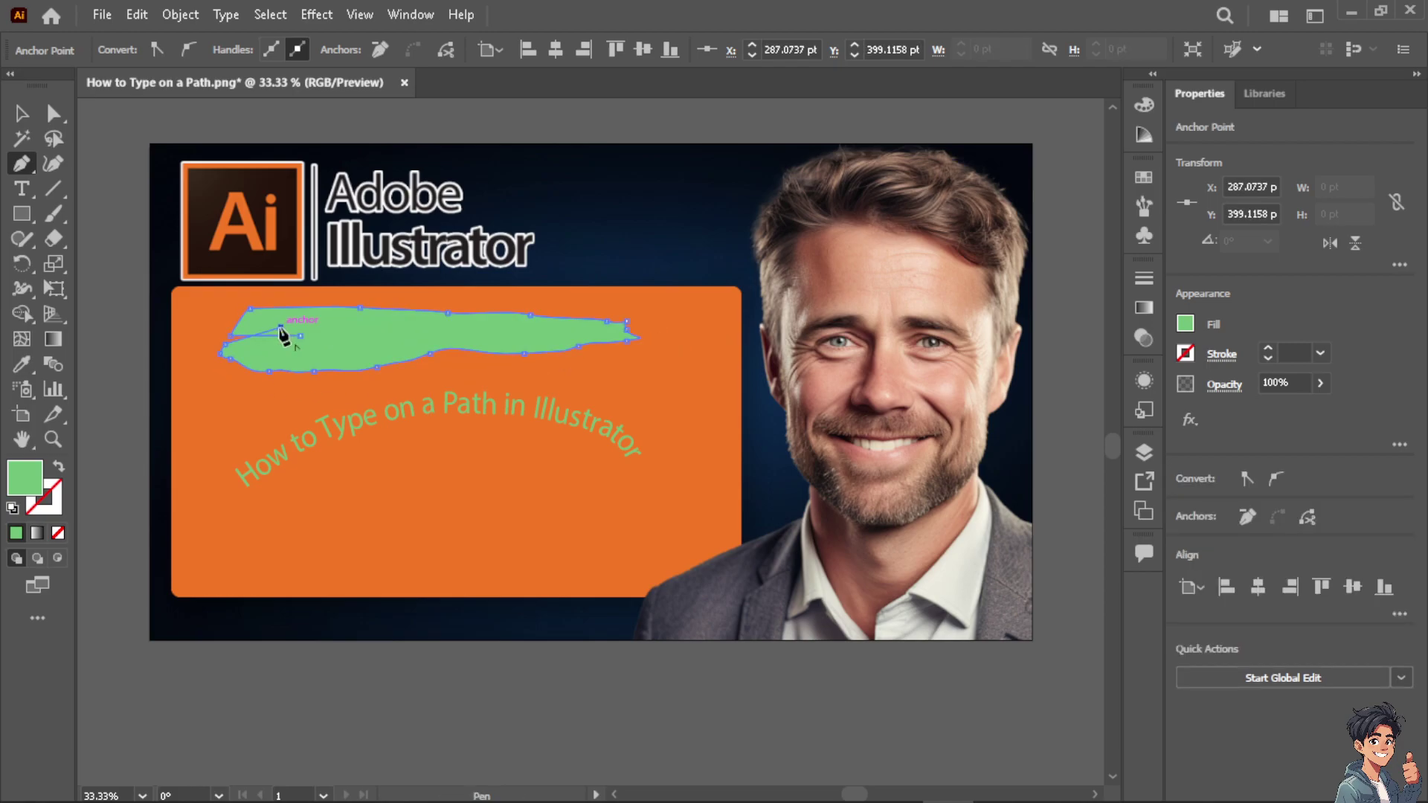
key(t)
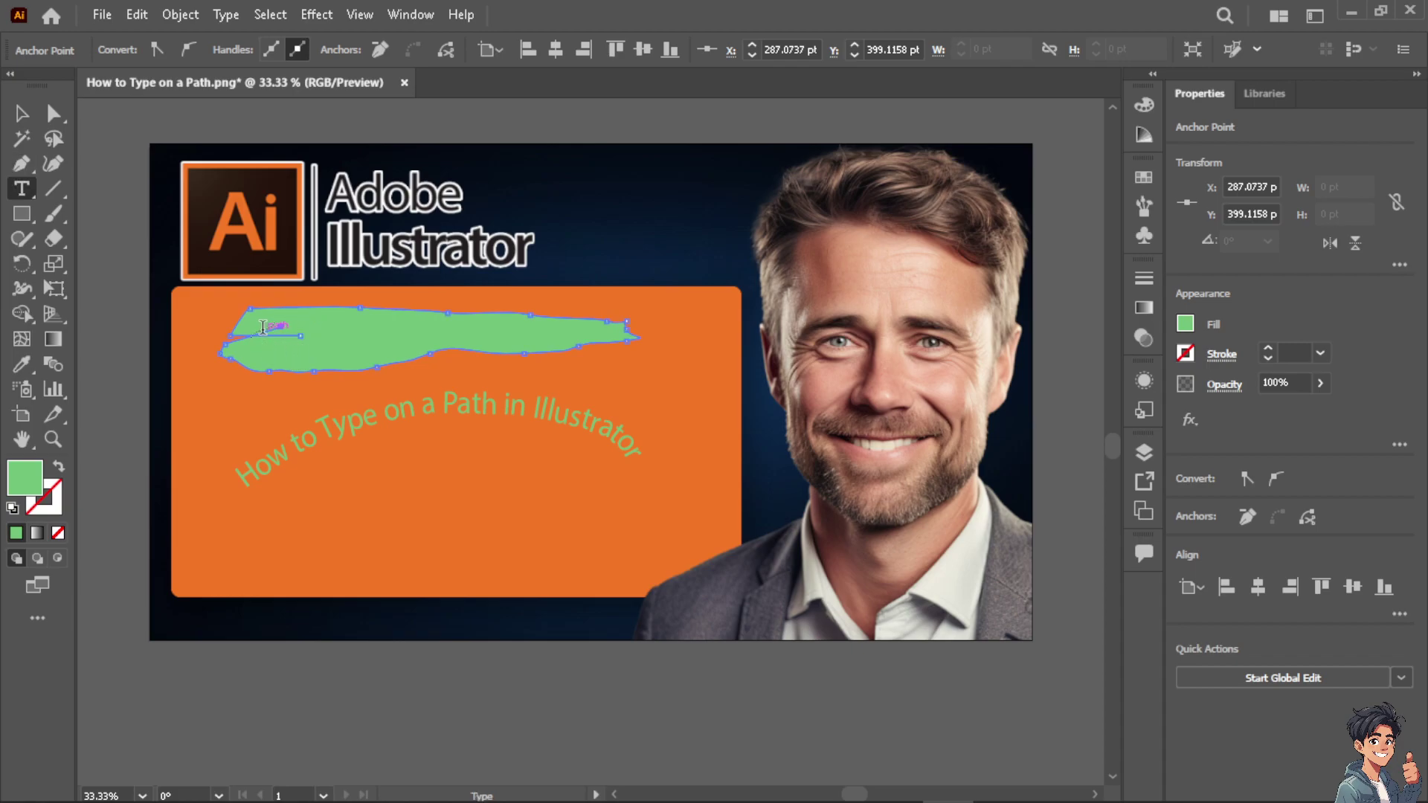
click(262, 326)
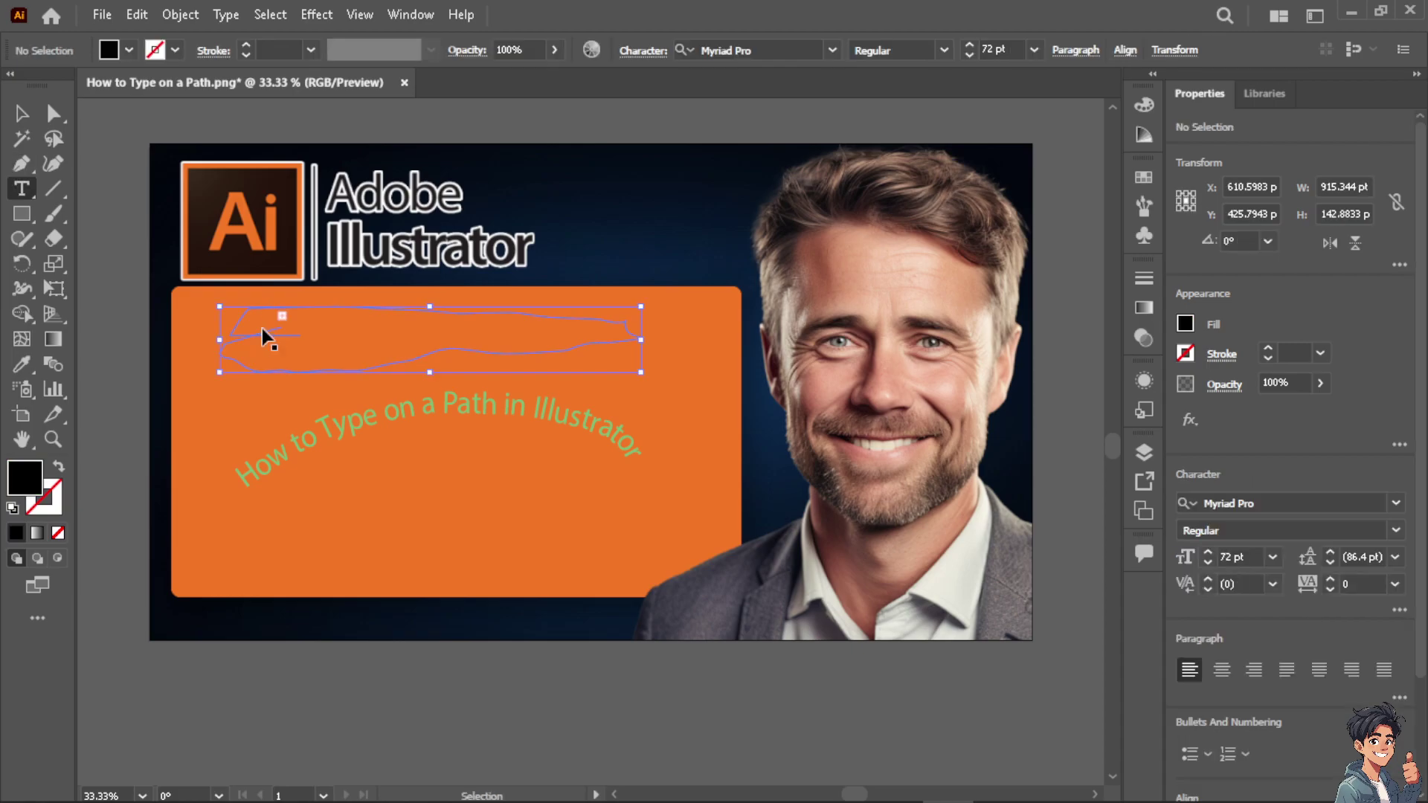